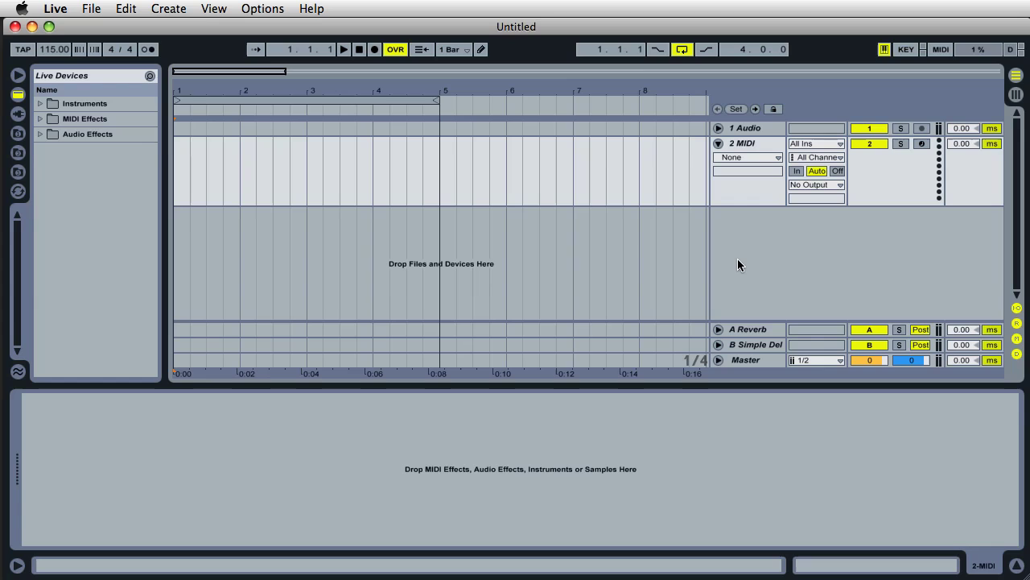
- Hide and re-show the track input/output routing and track delay columns
{"action": "left_click", "coordinate": [1017, 310]}
{"action": "left_click", "coordinate": [1016, 310]}
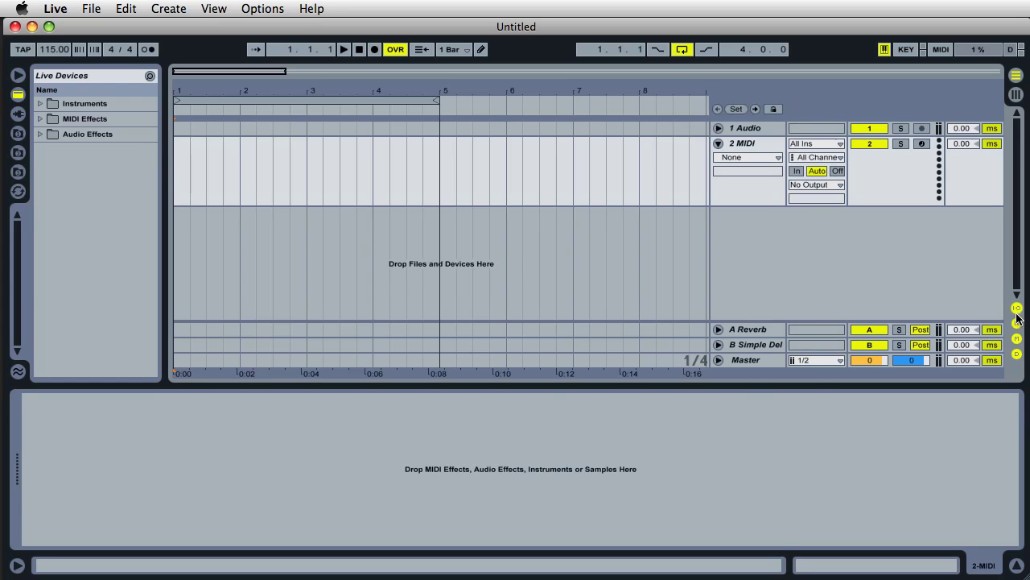
{"action": "left_click", "coordinate": [1016, 355]}
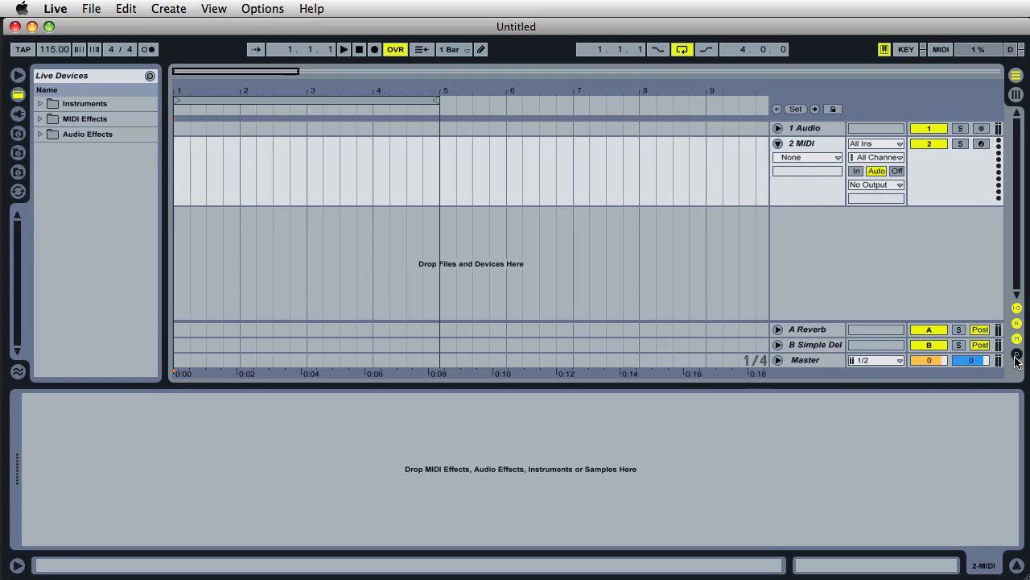
{"action": "left_click", "coordinate": [1017, 355]}
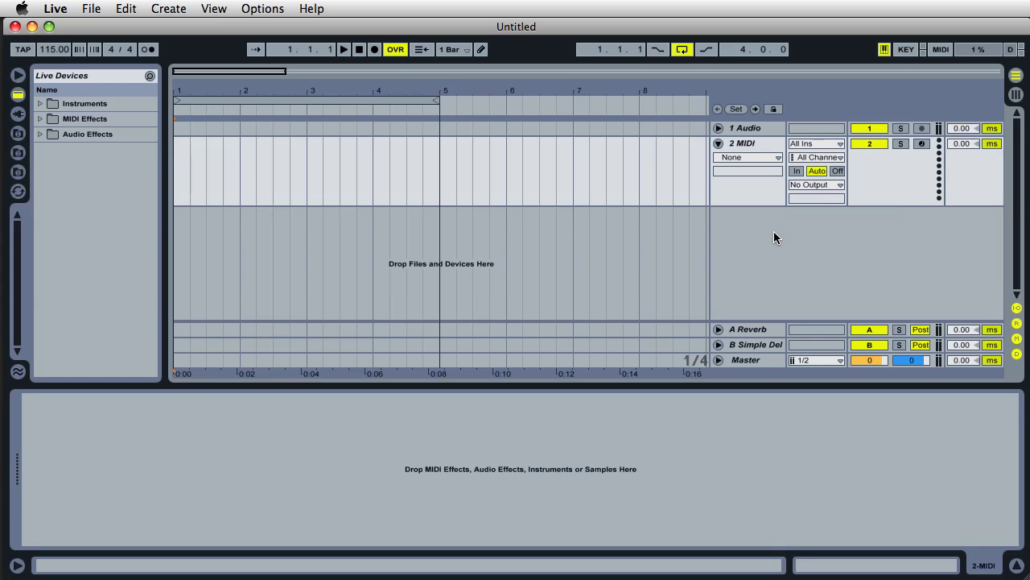
- Loop bars 1–5, turn the metronome on, and show the 1 Audio track's devices
{"action": "left_click", "coordinate": [682, 50]}
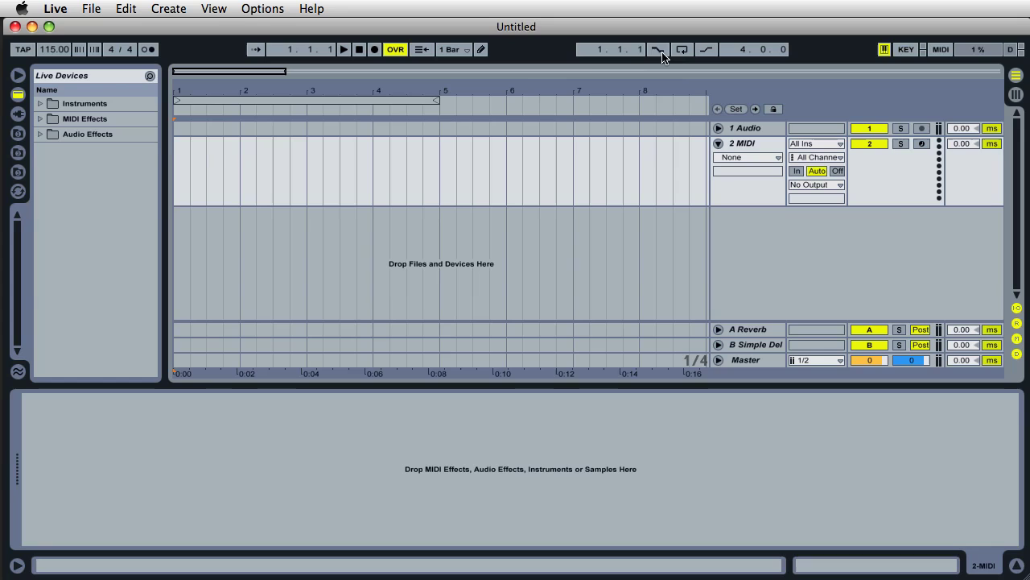
{"action": "mouse_move", "coordinate": [436, 101]}
{"action": "left_mouse_down"}
{"action": "mouse_move", "coordinate": [527, 104]}
{"action": "mouse_move", "coordinate": [445, 107]}
{"action": "left_mouse_up"}
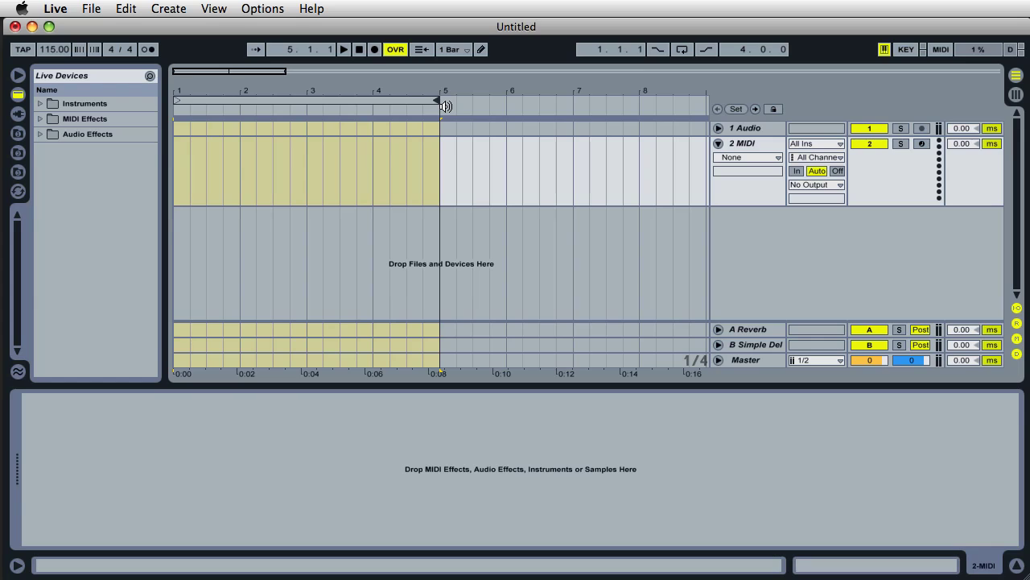
{"action": "left_click", "coordinate": [396, 100]}
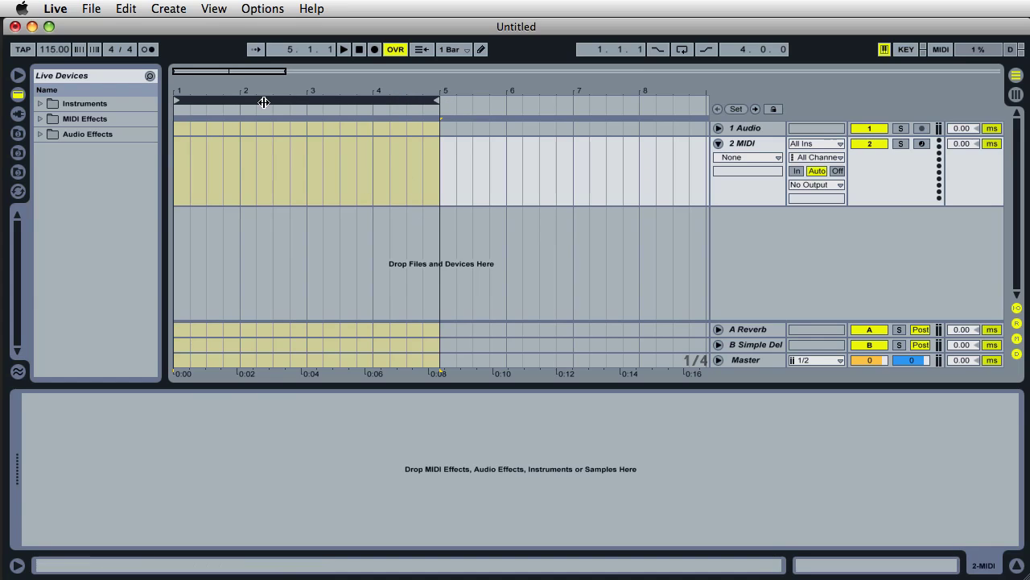
{"action": "left_click", "coordinate": [149, 49]}
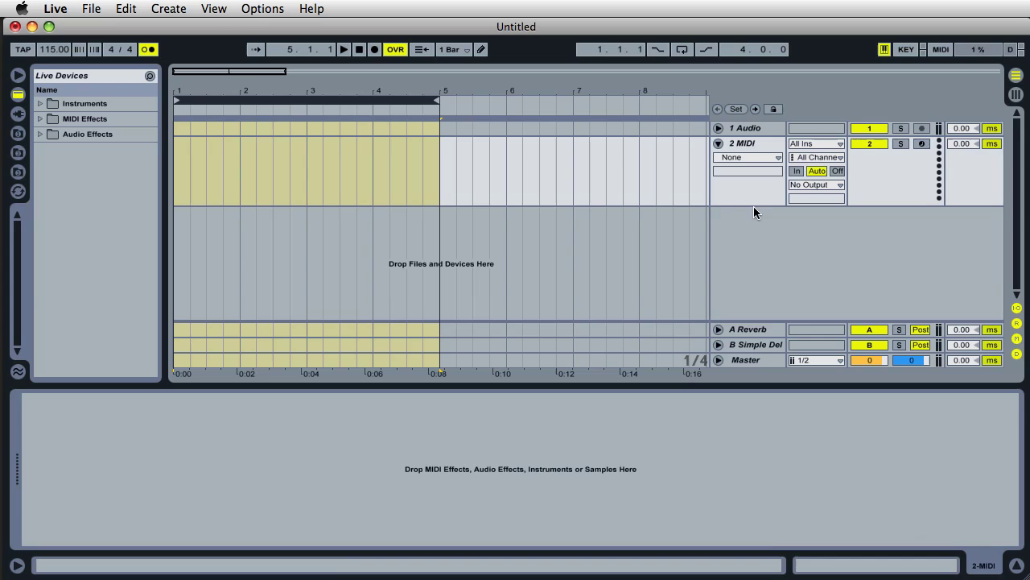
{"action": "left_click", "coordinate": [741, 128]}
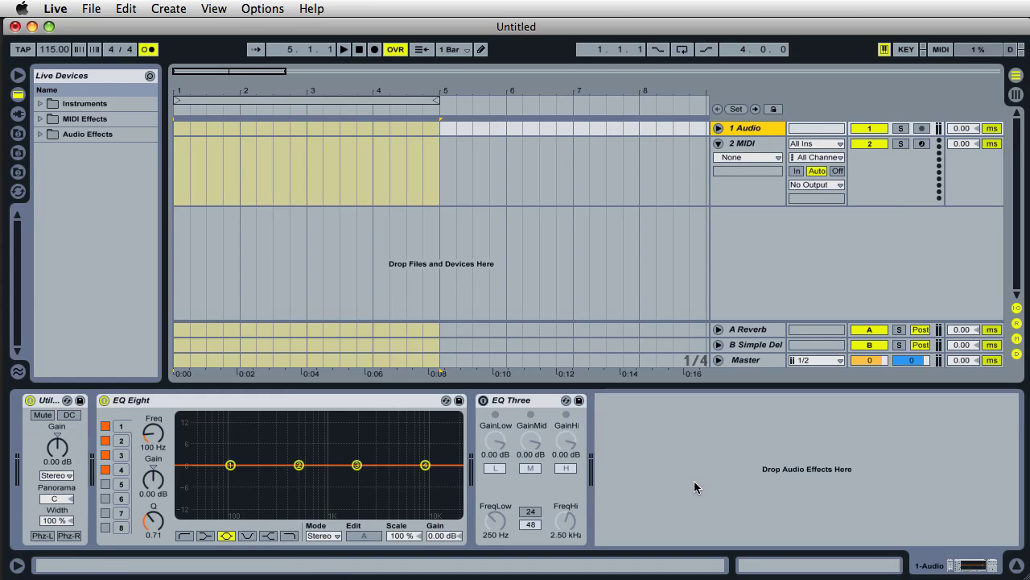
{"action": "left_click", "coordinate": [53, 8]}
{"action": "left_click", "coordinate": [80, 52]}
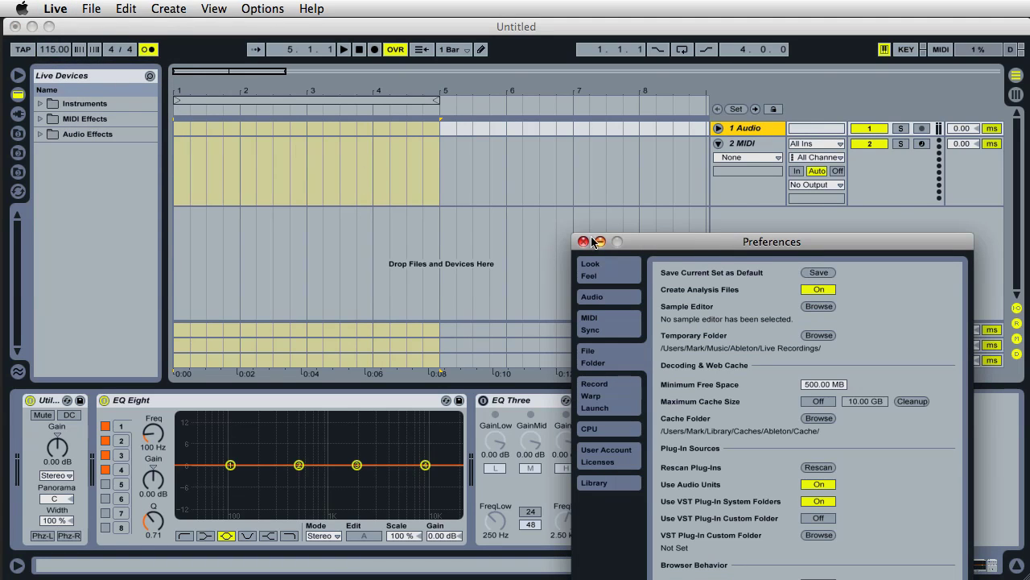
{"action": "left_click_drag", "start_coordinate": [626, 233], "coordinate": [447, 51]}
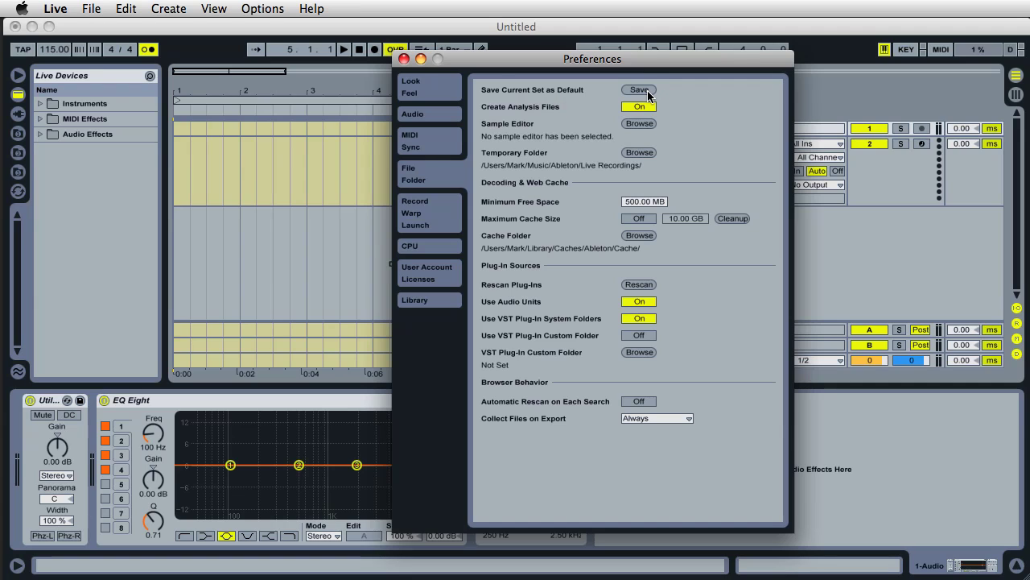
{"action": "left_click", "coordinate": [404, 59]}
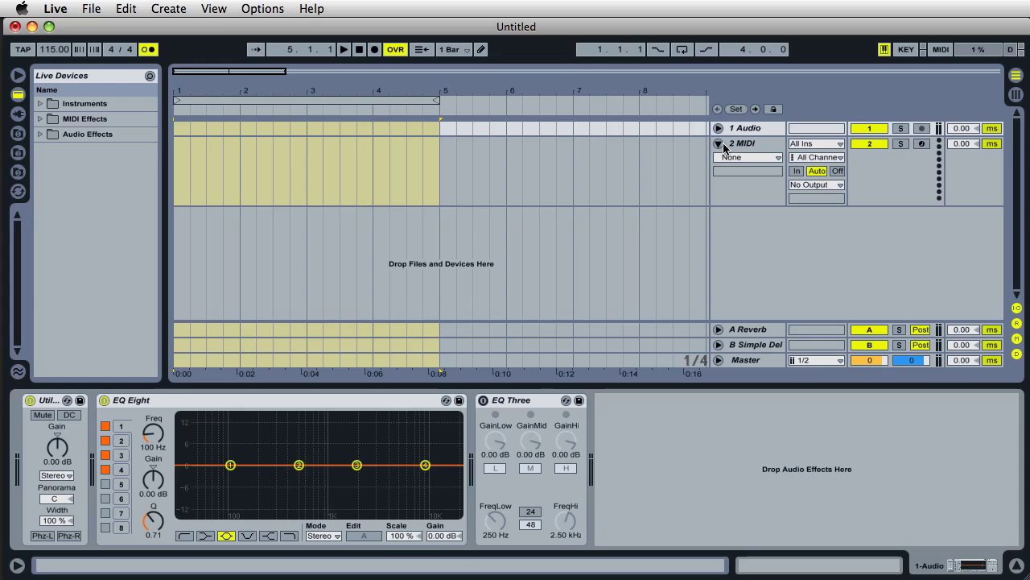
- Move EQ Eight's fourth band to 9.69 kHz with a -0.49 dB cut
{"action": "left_click", "coordinate": [319, 403]}
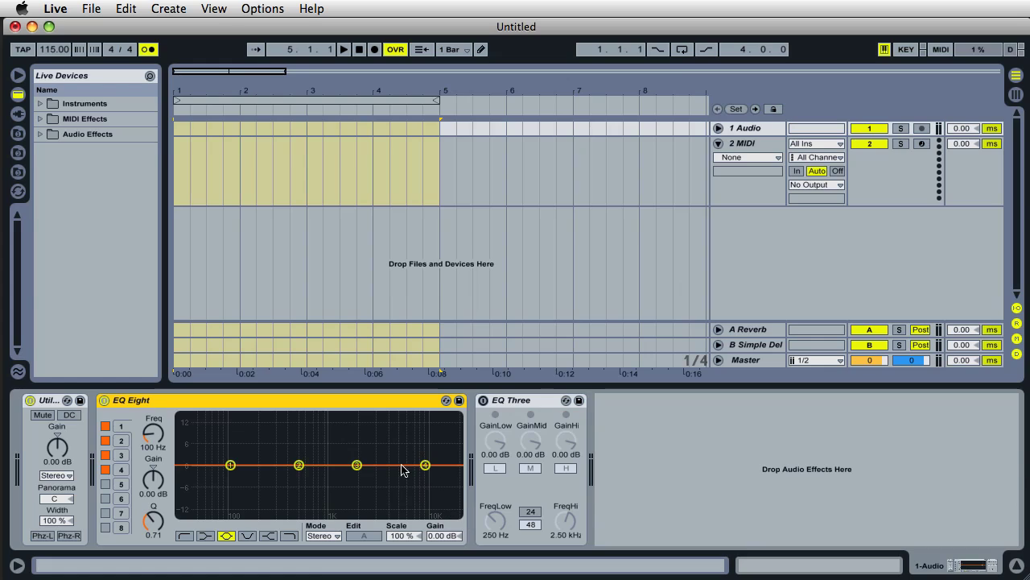
{"action": "left_click", "coordinate": [230, 465]}
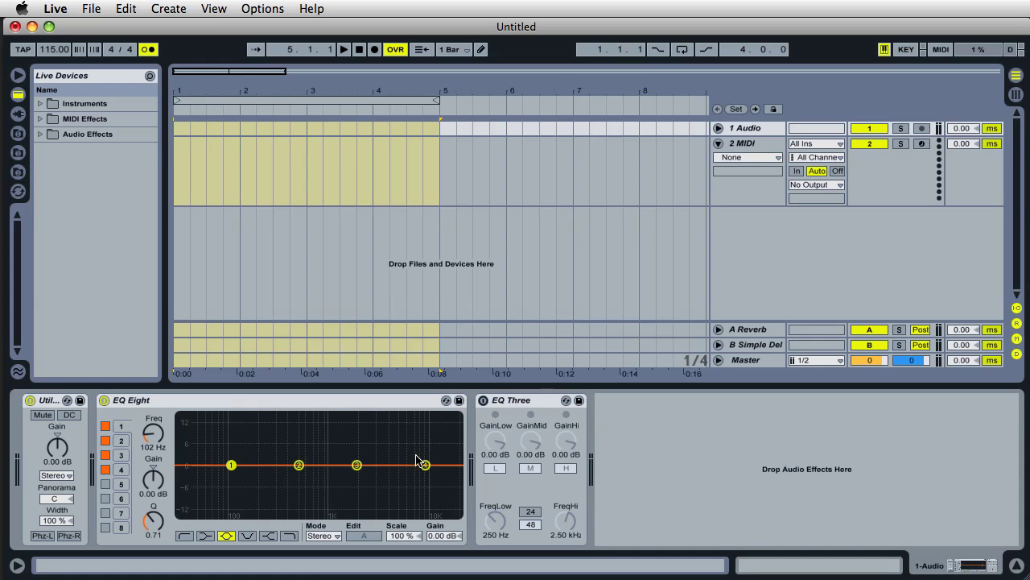
{"action": "left_click_drag", "start_coordinate": [424, 464], "coordinate": [424, 466]}
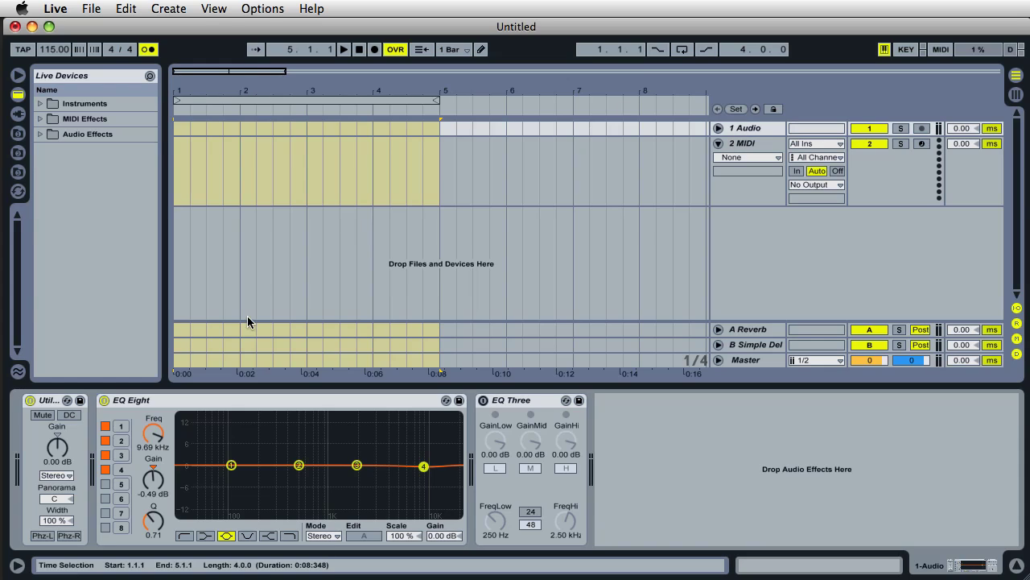
{"action": "left_click", "coordinate": [47, 406]}
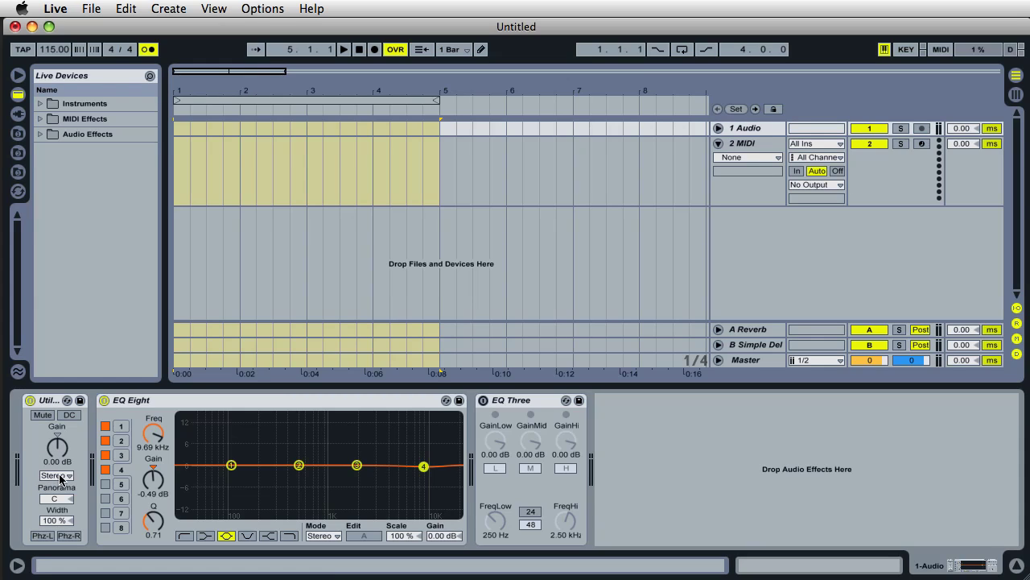
{"action": "left_click", "coordinate": [679, 286]}
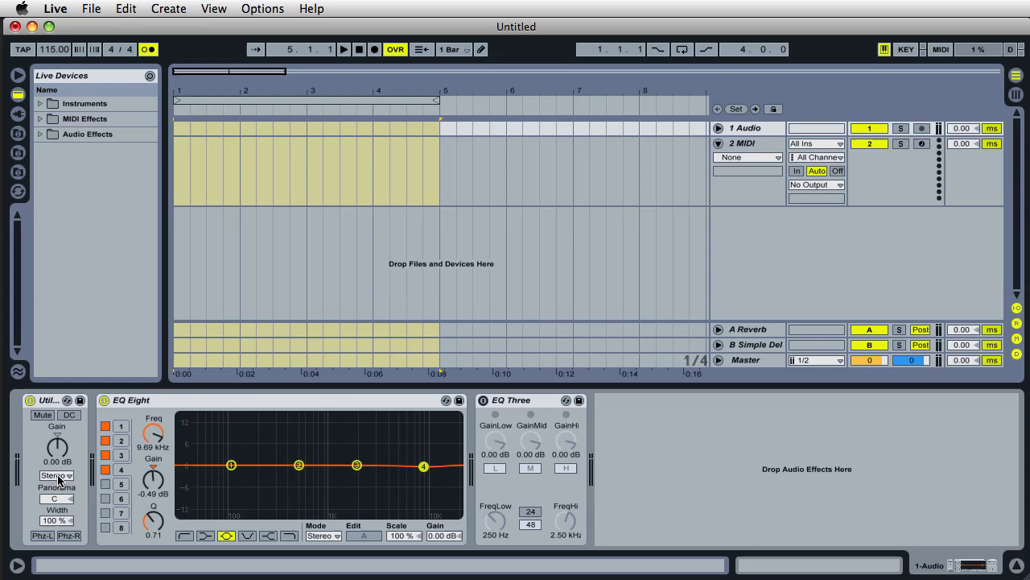
- Unfold 1 Audio and show Utility's Gain in its automation lane
{"action": "left_click", "coordinate": [718, 128]}
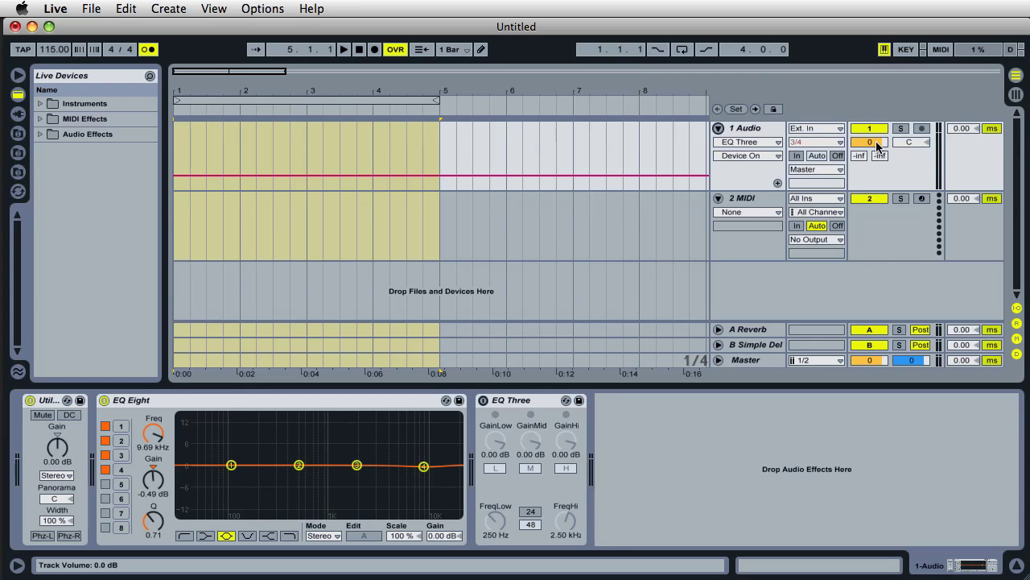
{"action": "left_click", "coordinate": [55, 457]}
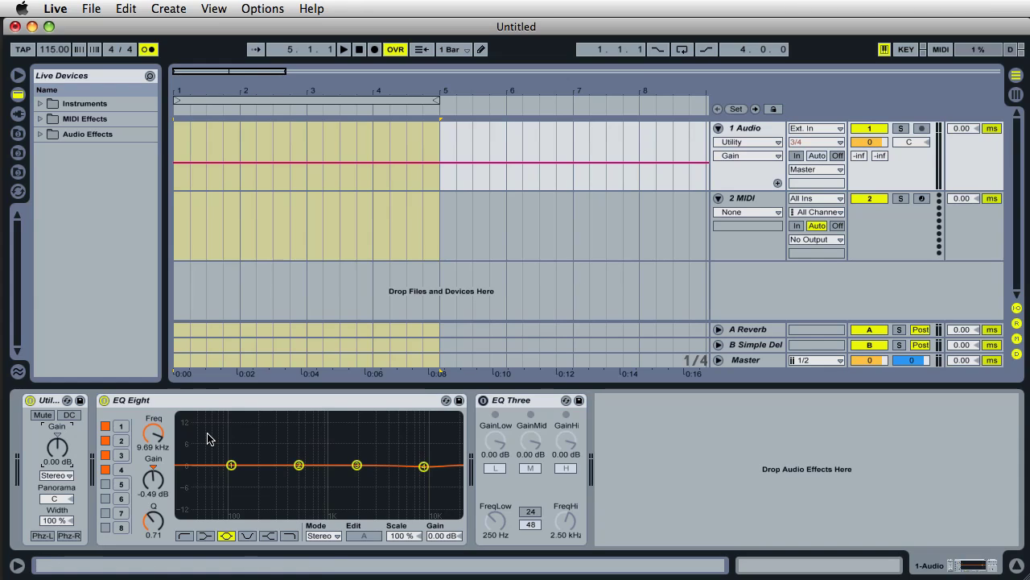
{"action": "left_click", "coordinate": [180, 402]}
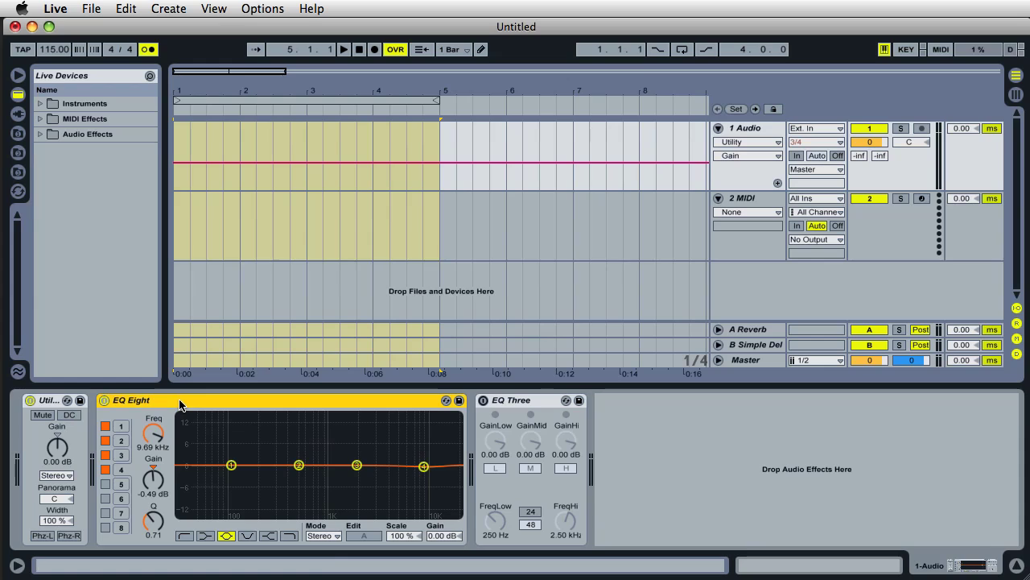
{"action": "left_click", "coordinate": [531, 410]}
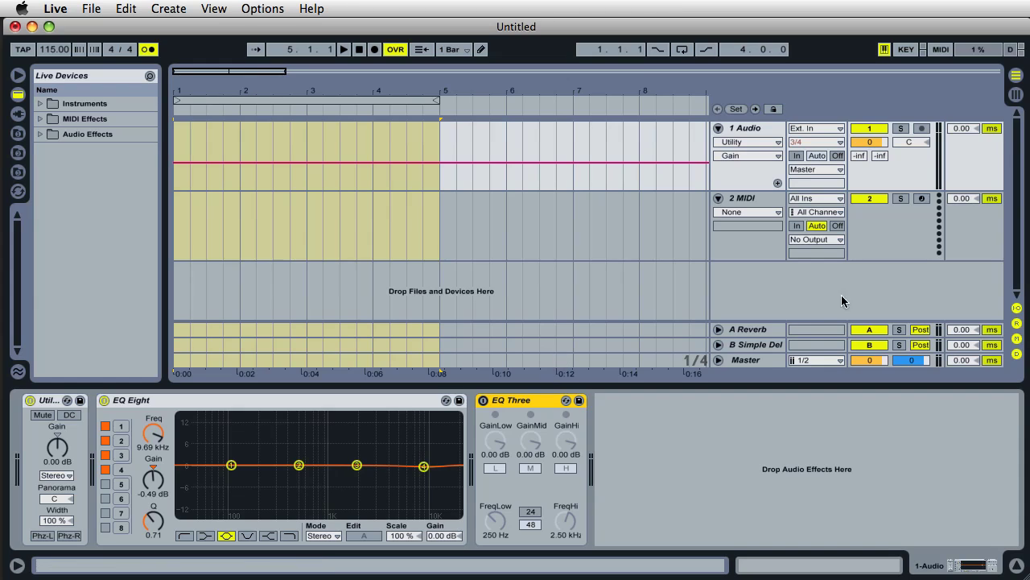
- Duplicate 1 Audio into a 2 Audio track with the same devices, and turn the metronome off
{"action": "right_click", "coordinate": [746, 132]}
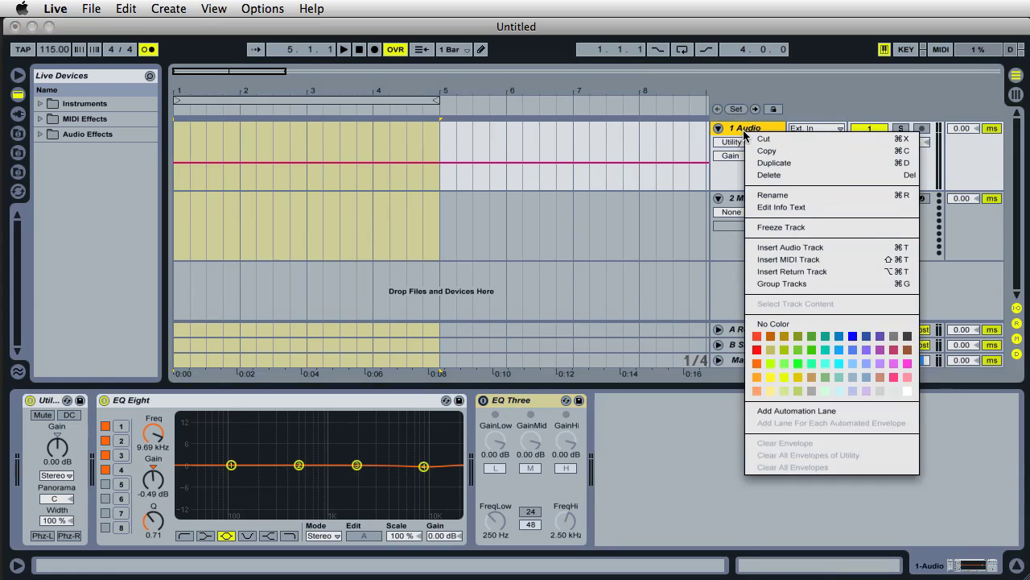
{"action": "left_click", "coordinate": [763, 163]}
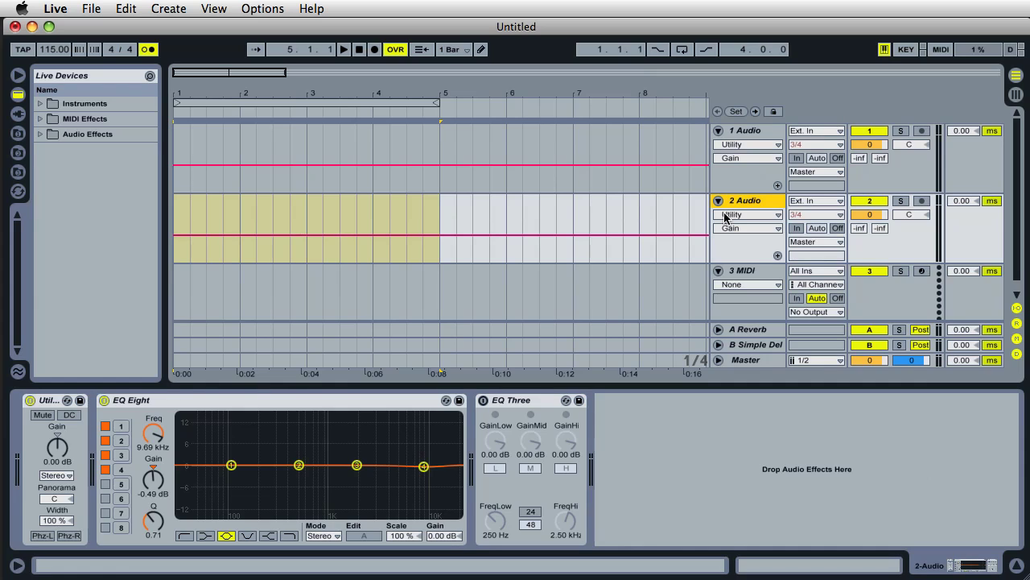
{"action": "left_click", "coordinate": [147, 49]}
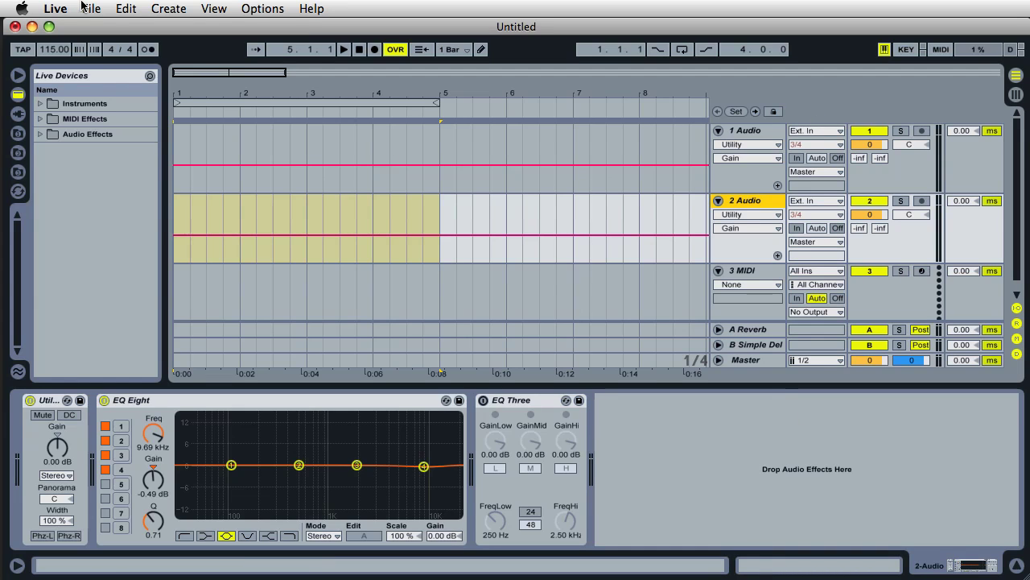
- Save the current set as the default template in Preferences, confirming the overwrite
{"action": "left_click", "coordinate": [56, 8]}
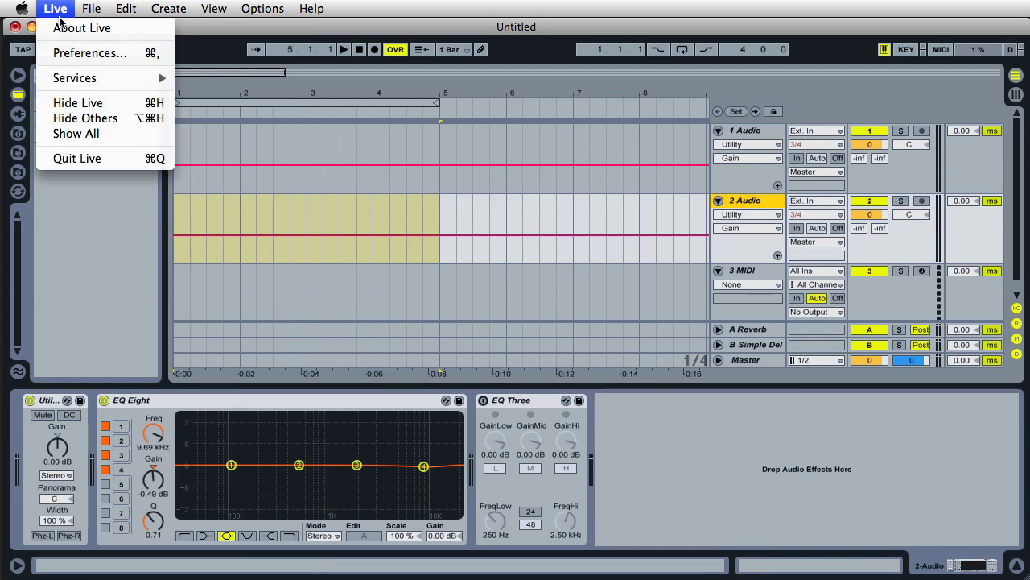
{"action": "left_click", "coordinate": [63, 51]}
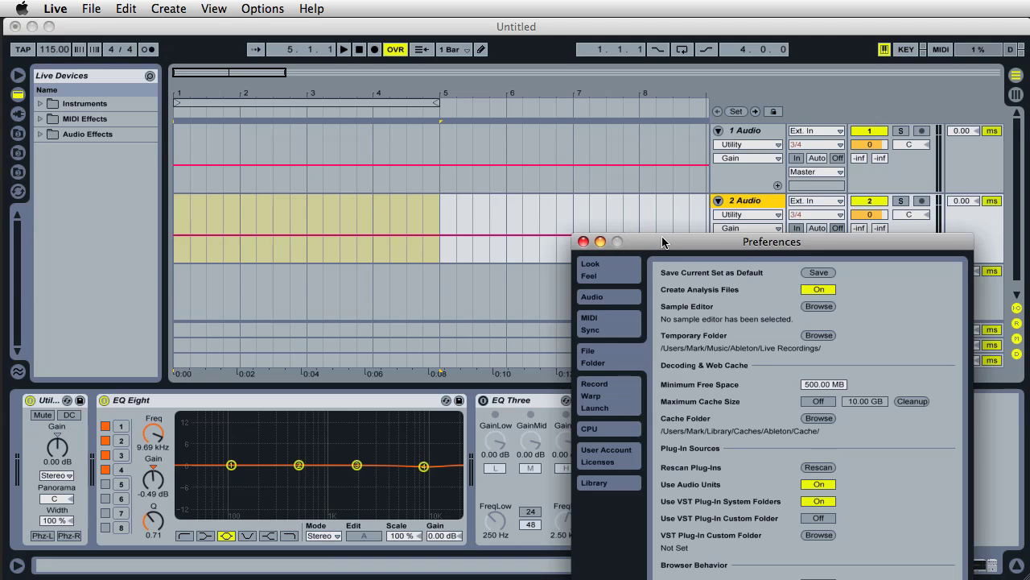
{"action": "left_click_drag", "start_coordinate": [662, 242], "coordinate": [459, 77]}
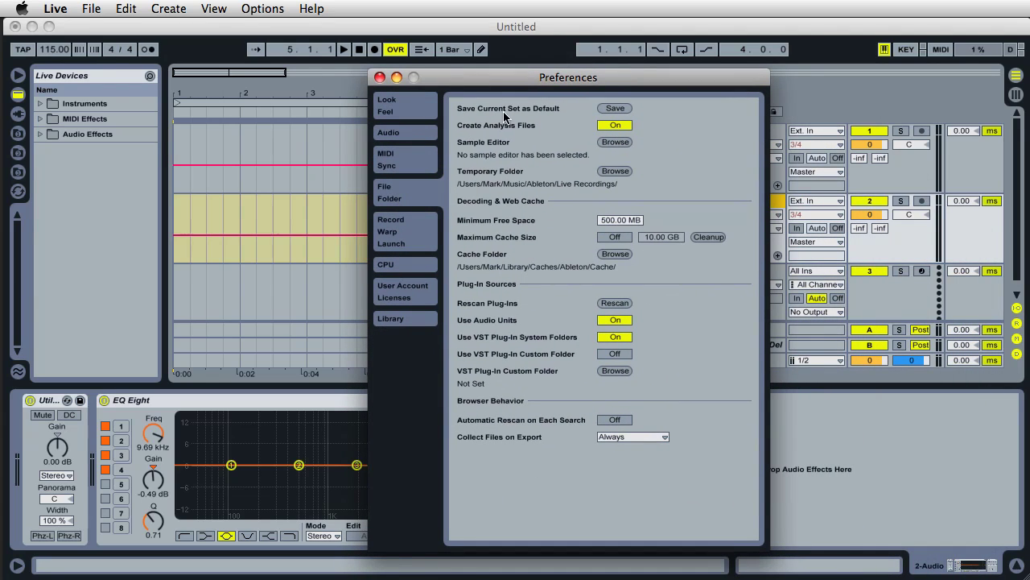
{"action": "left_click", "coordinate": [609, 109]}
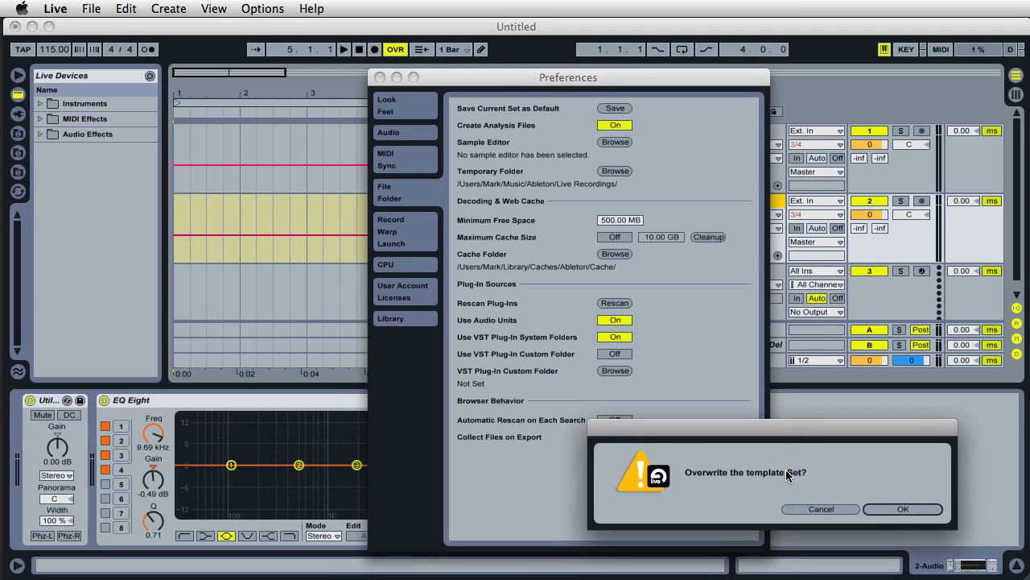
{"action": "left_click", "coordinate": [901, 509]}
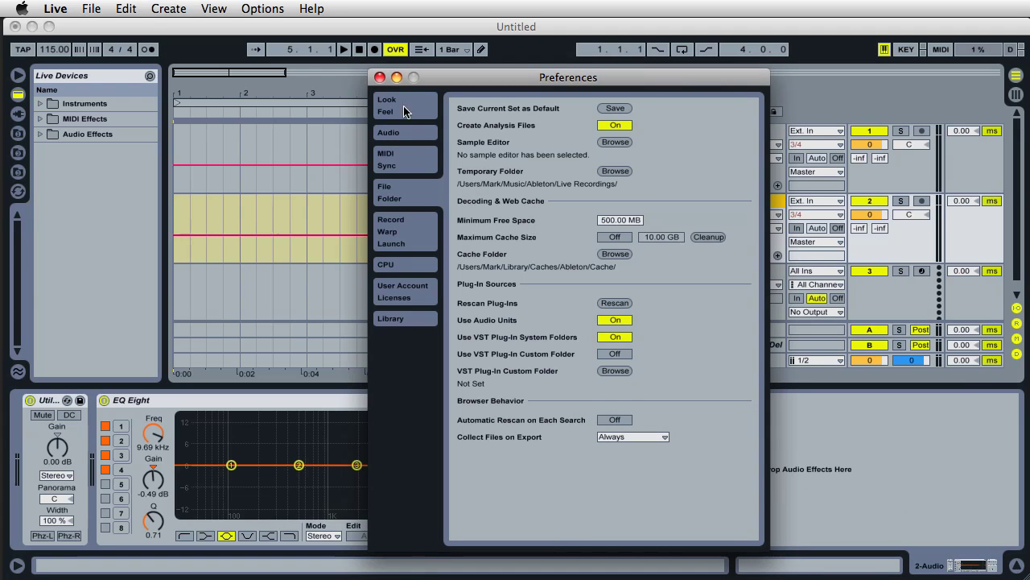
{"action": "left_click", "coordinate": [380, 77]}
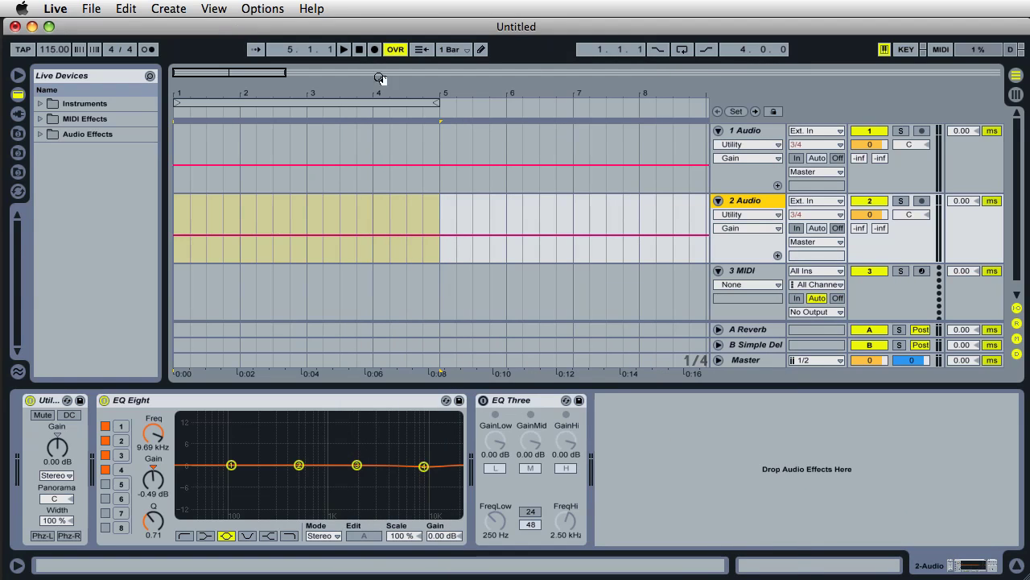
- Delete the 2 Audio and 1 Audio tracks
{"action": "right_click", "coordinate": [743, 201]}
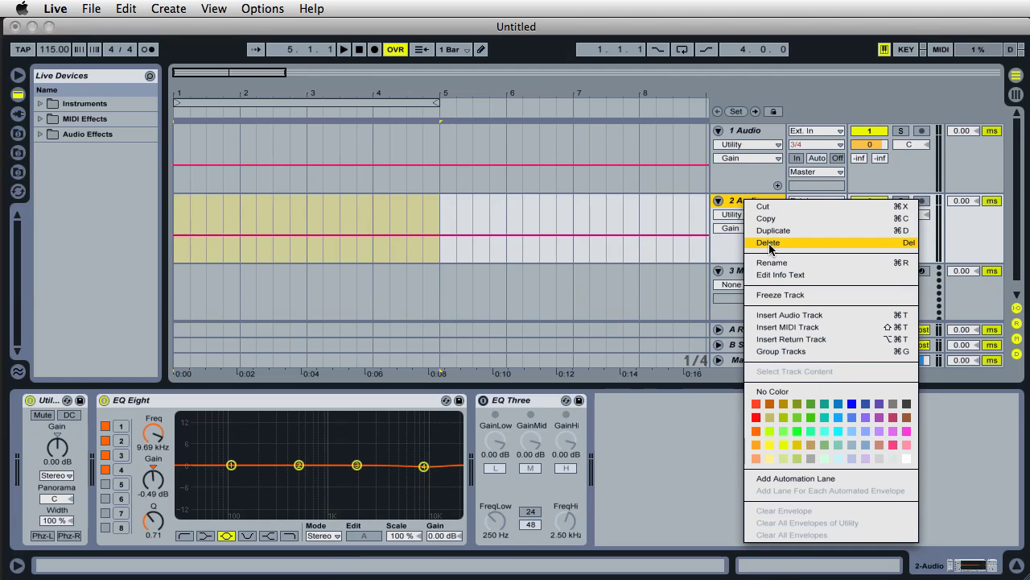
{"action": "left_click", "coordinate": [769, 243]}
{"action": "right_click", "coordinate": [749, 137]}
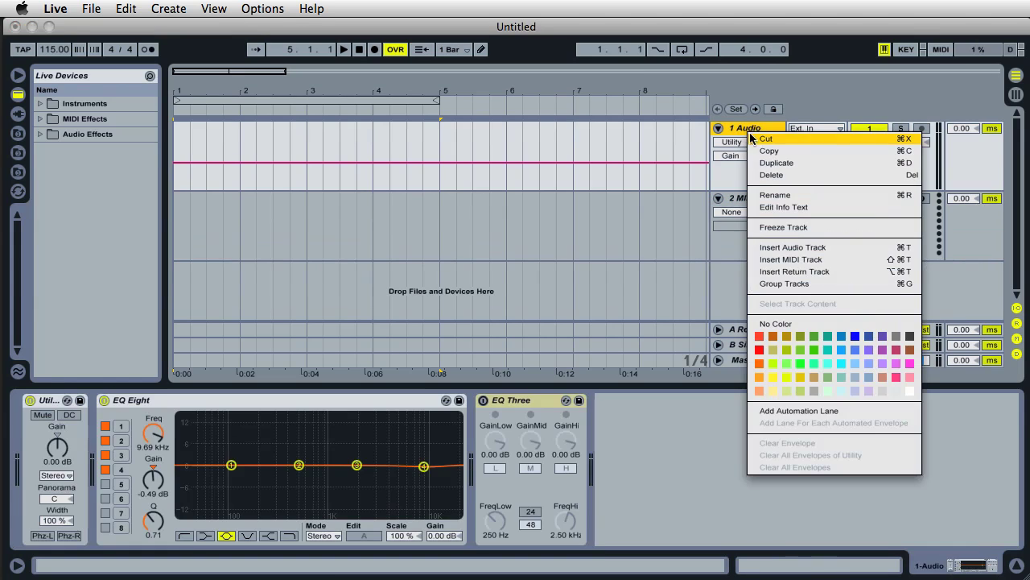
{"action": "left_click", "coordinate": [772, 174]}
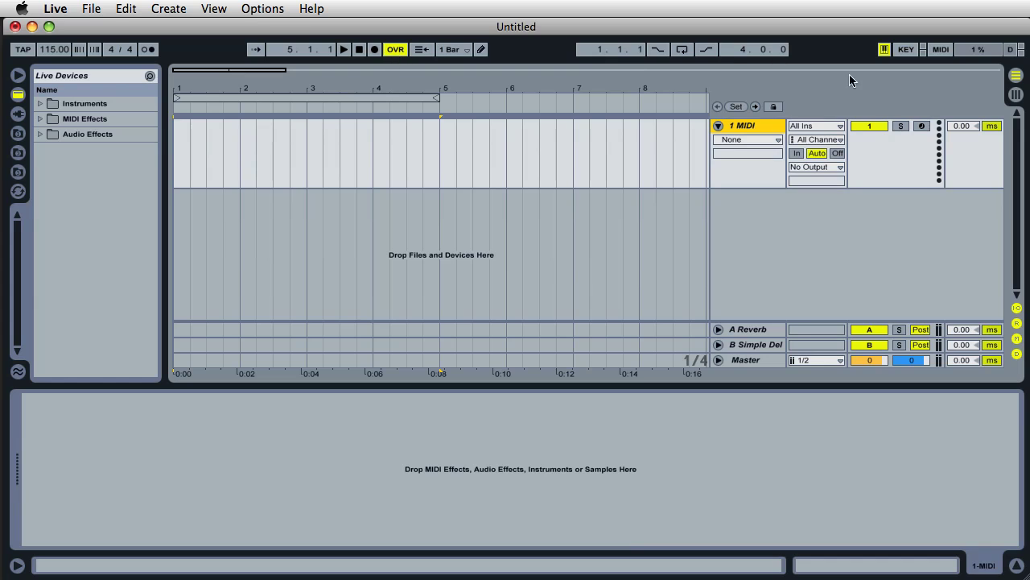
- Hide the I/O routing section, the Reverb and Simple Delay return tracks, and the Detail View
{"action": "left_click", "coordinate": [1017, 308]}
{"action": "left_click", "coordinate": [1017, 323]}
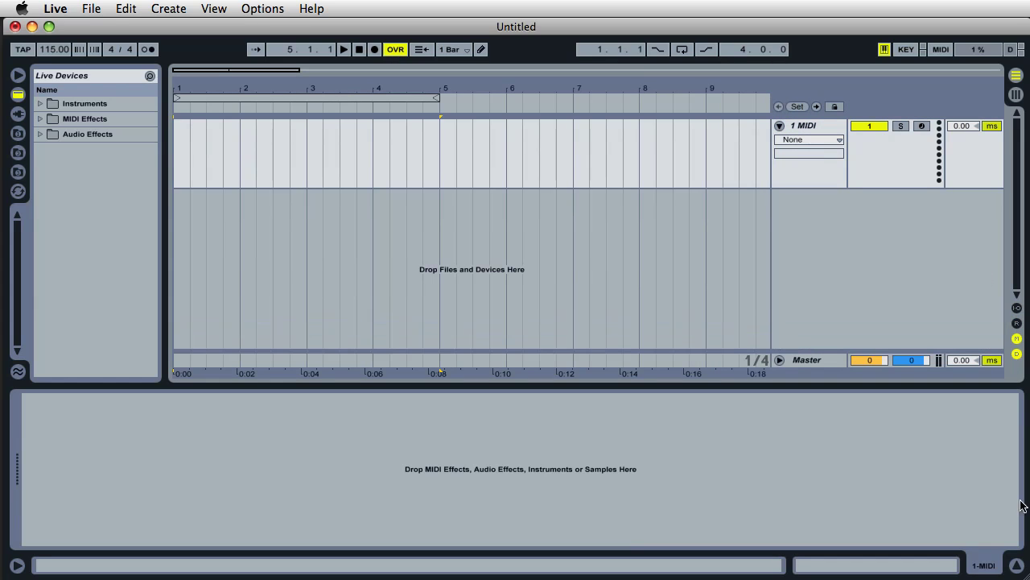
{"action": "left_click", "coordinate": [1018, 568]}
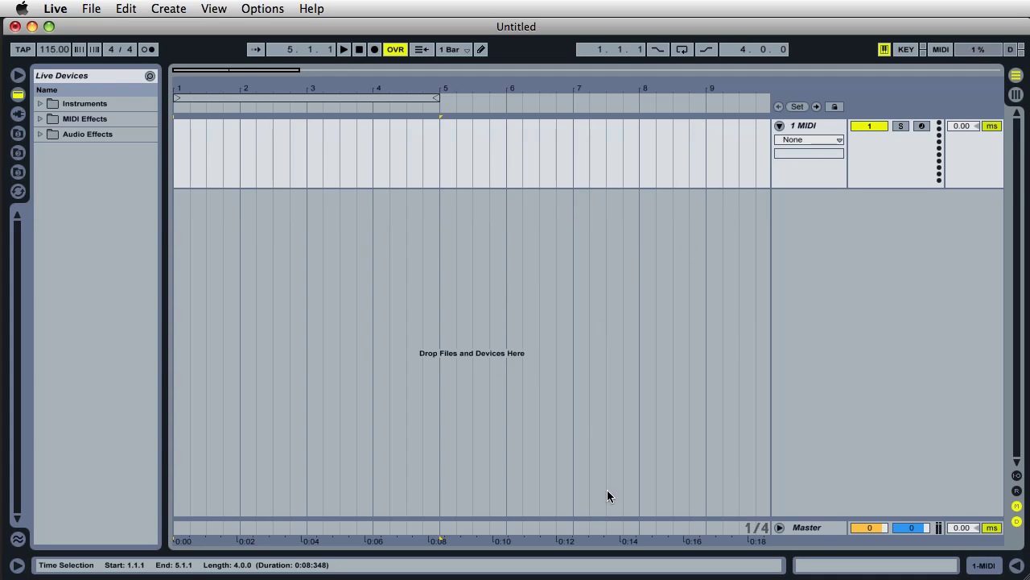
- Quit Live from the Live application menu
{"action": "left_click", "coordinate": [56, 9]}
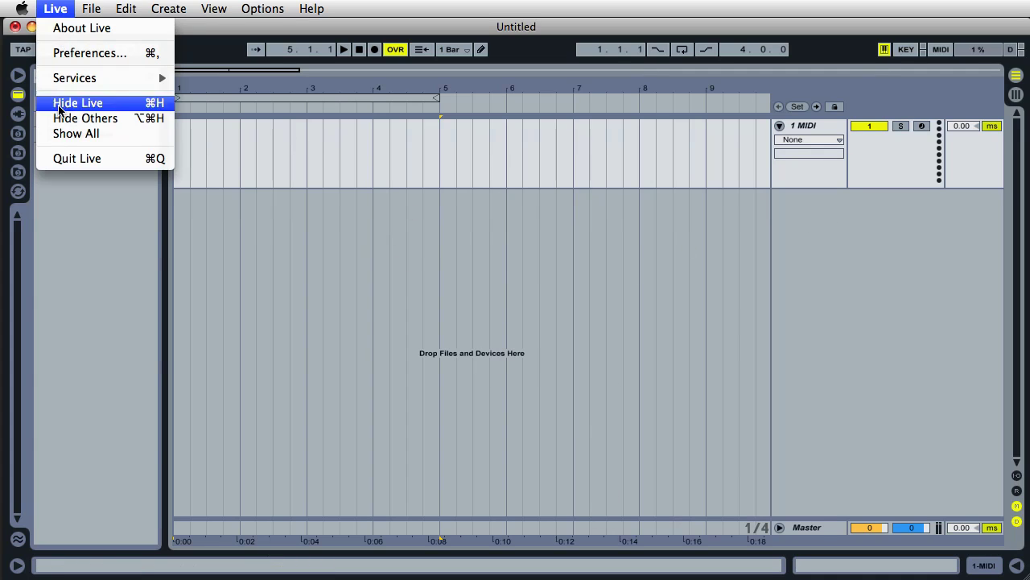
{"action": "left_click", "coordinate": [55, 158]}
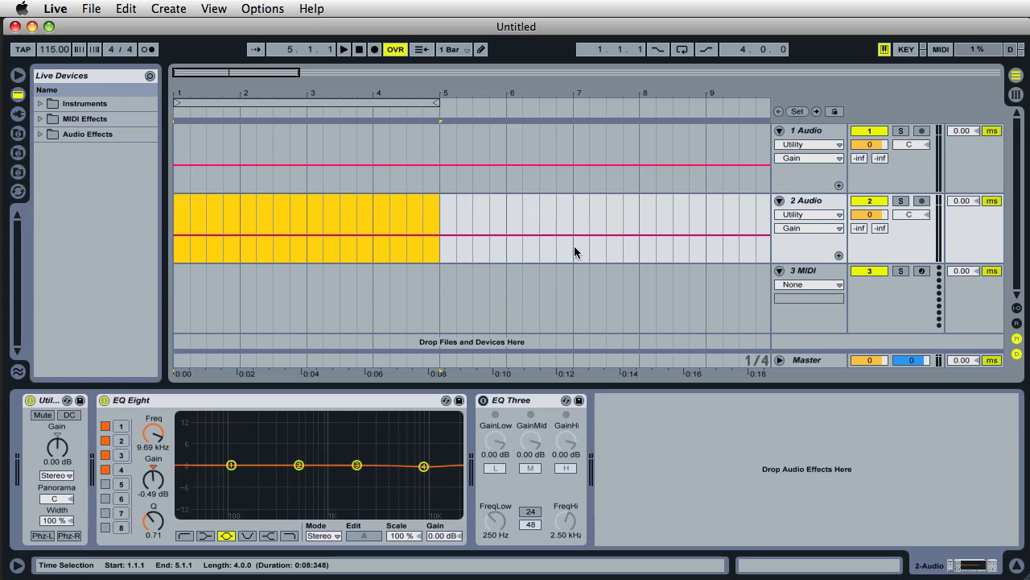
- Toggle the track delay column off and on twice, leaving it shown
{"action": "left_click", "coordinate": [1017, 355]}
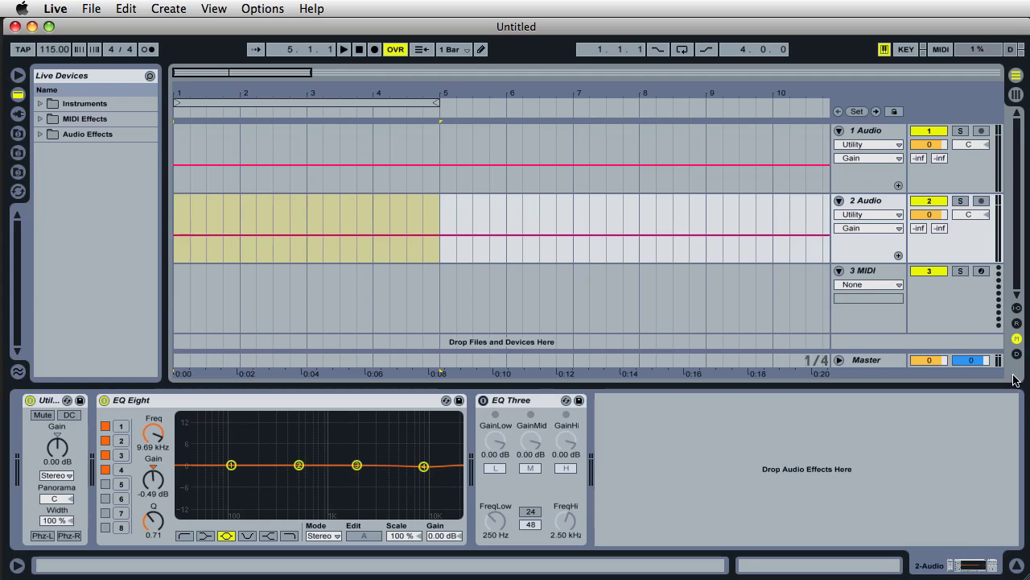
{"action": "left_click", "coordinate": [1017, 355]}
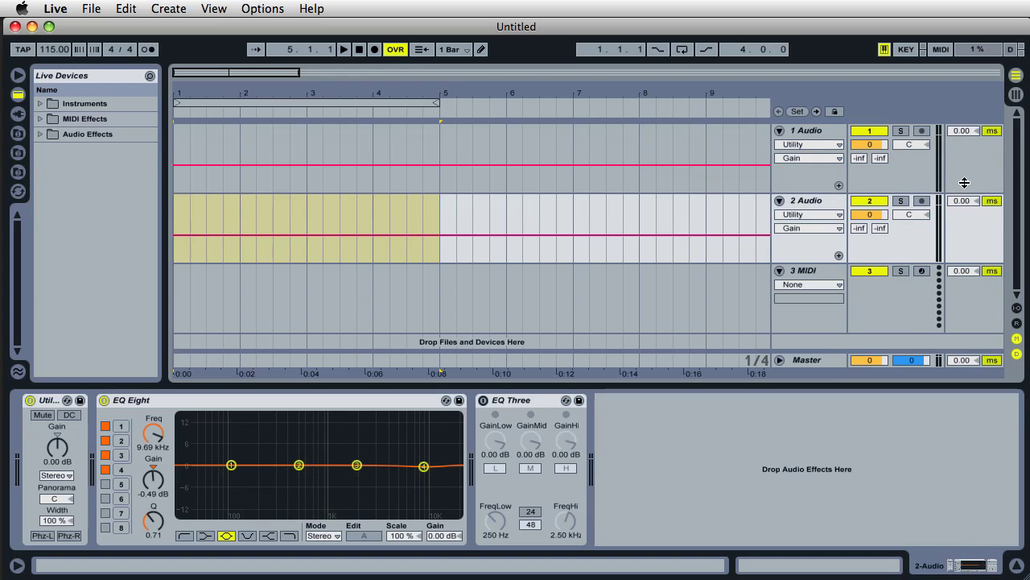
{"action": "left_click", "coordinate": [1017, 355]}
{"action": "left_click", "coordinate": [1016, 355]}
{"action": "left_click", "coordinate": [38, 7]}
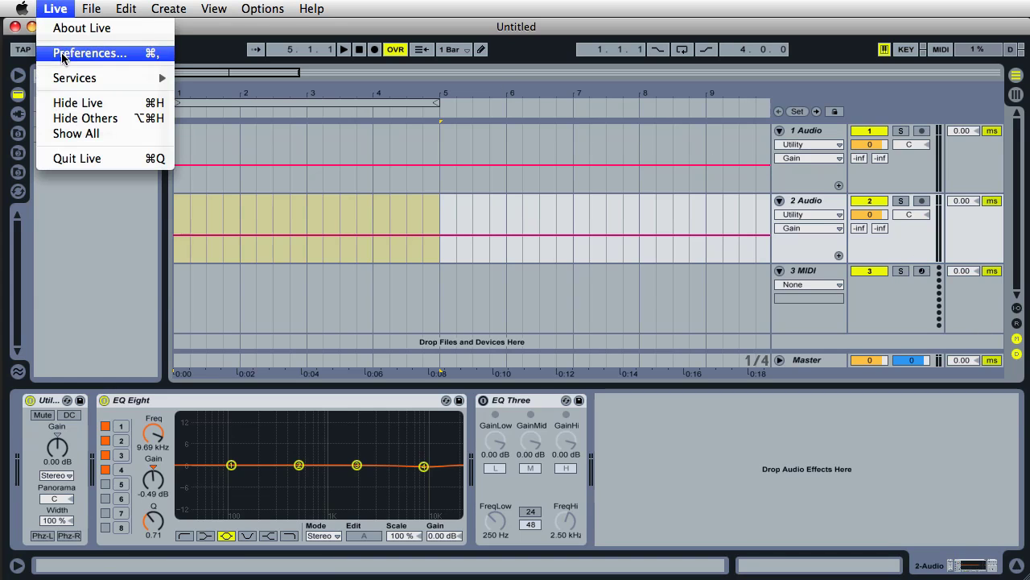
{"action": "left_click", "coordinate": [90, 53]}
{"action": "left_click_drag", "start_coordinate": [714, 242], "coordinate": [622, 102]}
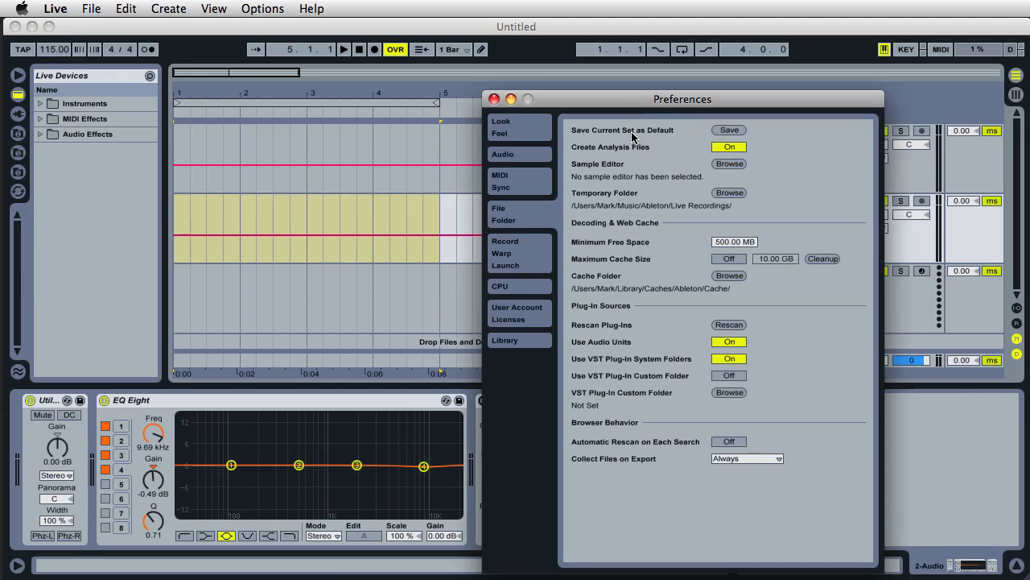
{"action": "left_click", "coordinate": [495, 98]}
{"action": "left_click", "coordinate": [1017, 567]}
{"action": "left_click", "coordinate": [1017, 566]}
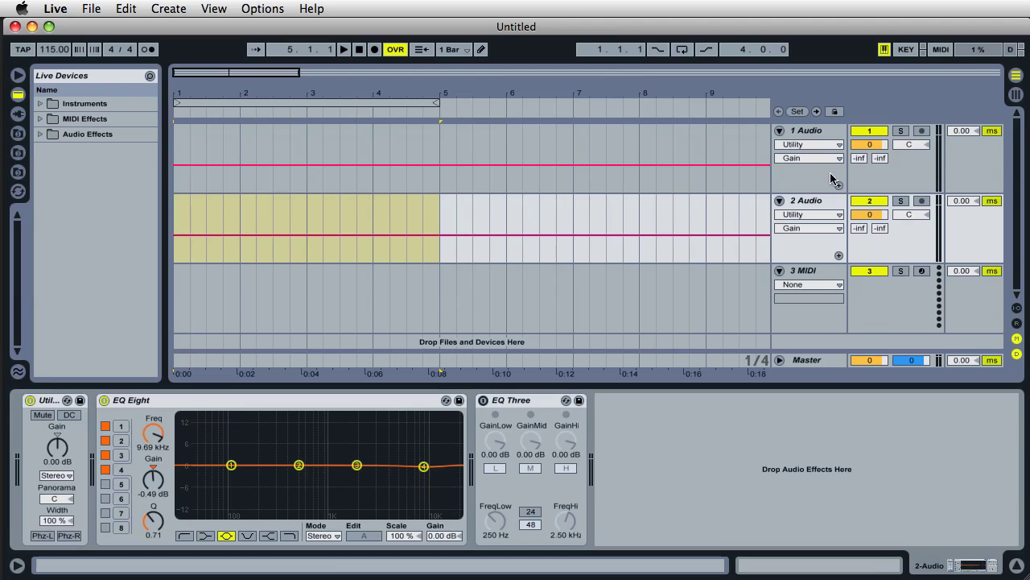
{"action": "left_click", "coordinate": [815, 134]}
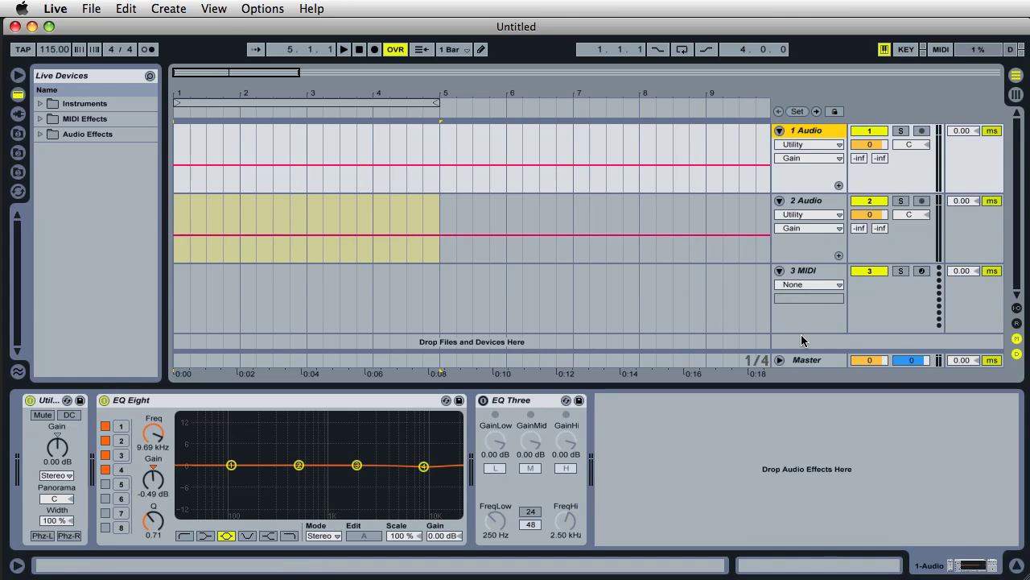
- Insert a new 3 Audio track after 2 Audio and unfold it
{"action": "right_click", "coordinate": [791, 246]}
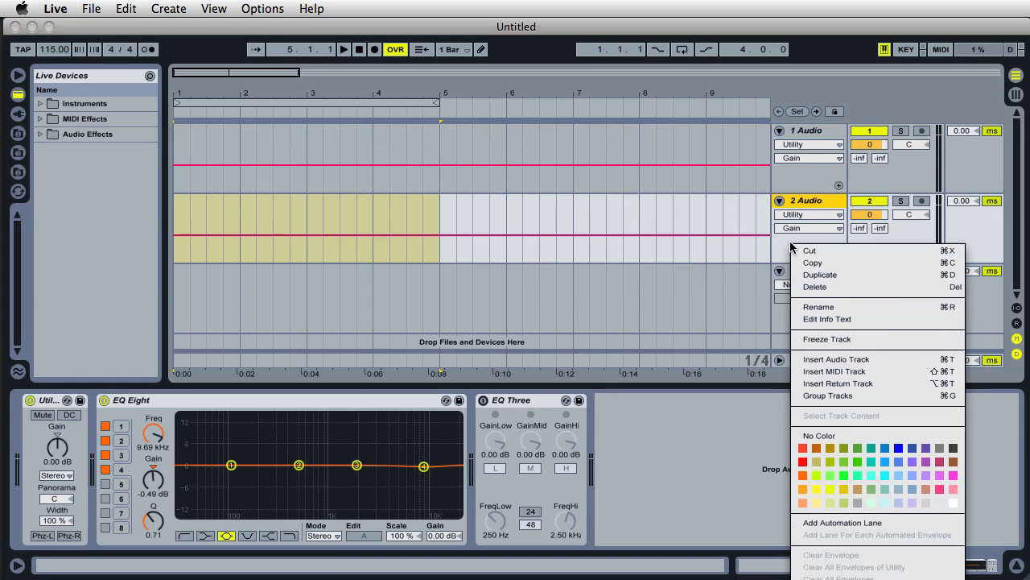
{"action": "left_click", "coordinate": [810, 359]}
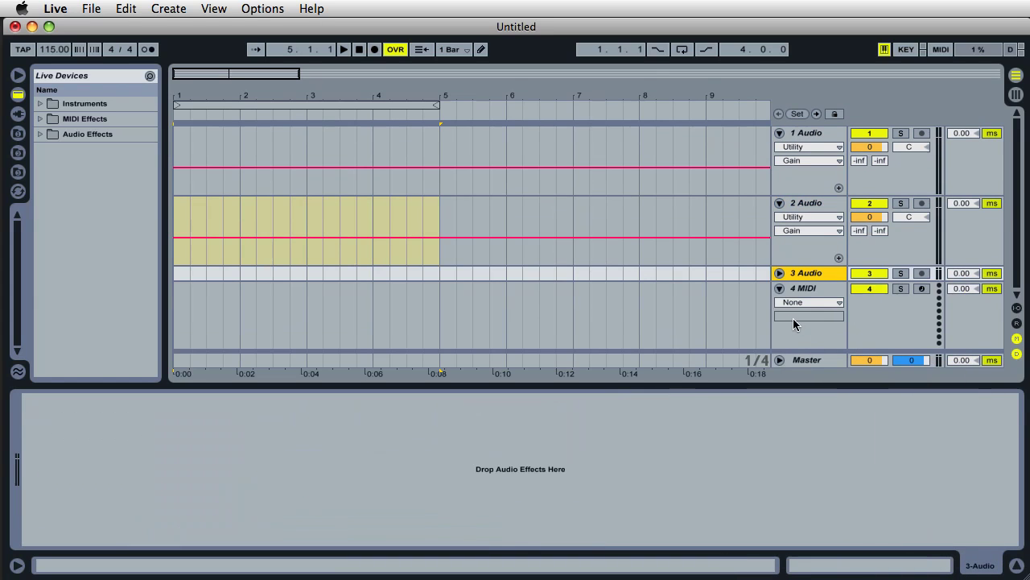
{"action": "left_click", "coordinate": [778, 274]}
- Add EQ Eight to 3 Audio and insert Utility before it
{"action": "left_click", "coordinate": [38, 135]}
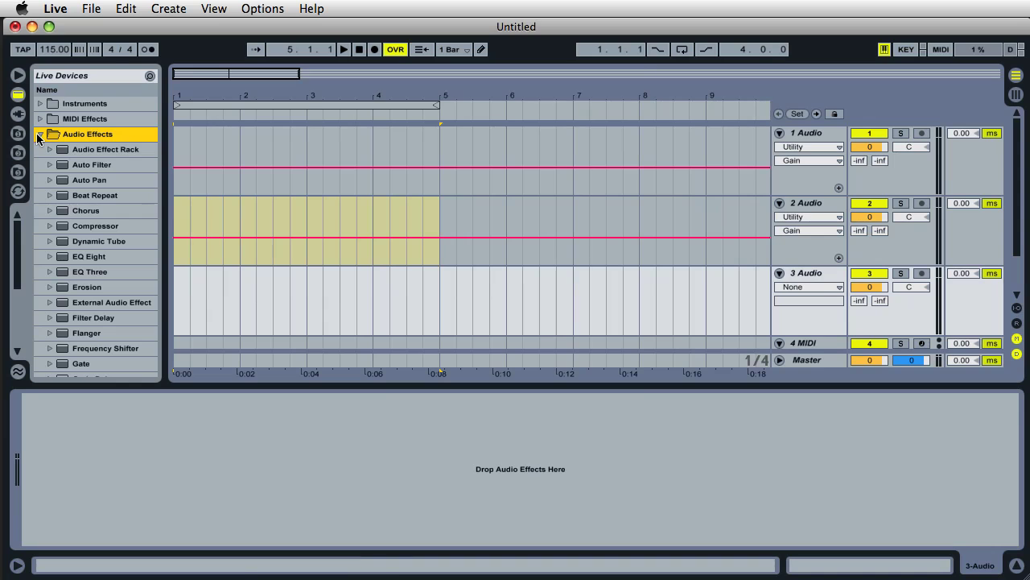
{"action": "scroll", "coordinate": [115, 248], "scroll_direction": "down", "scroll_amount": 3}
{"action": "left_click_drag", "start_coordinate": [69, 213], "coordinate": [322, 515]}
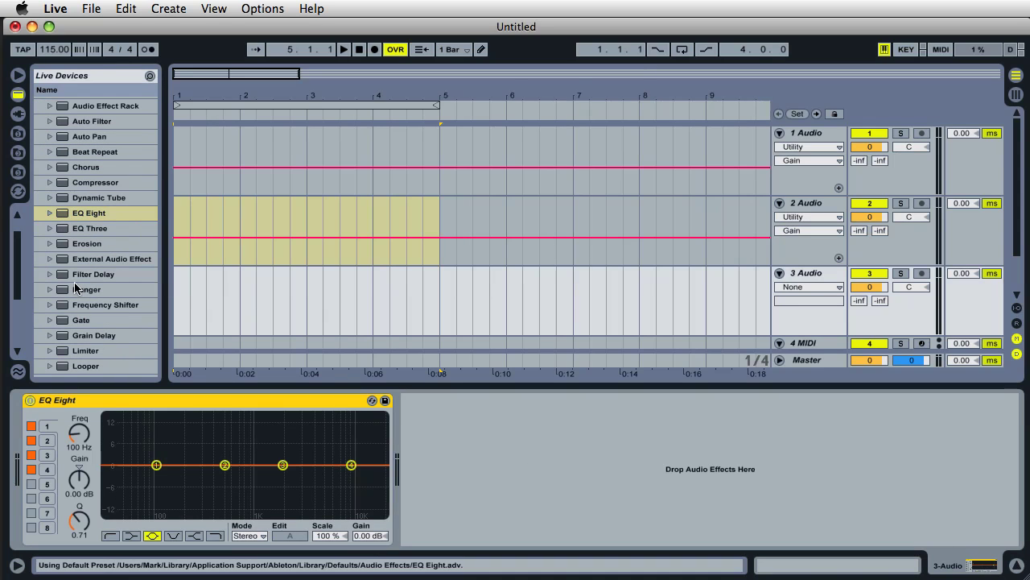
{"action": "scroll", "coordinate": [79, 315], "scroll_direction": "down", "scroll_amount": 13}
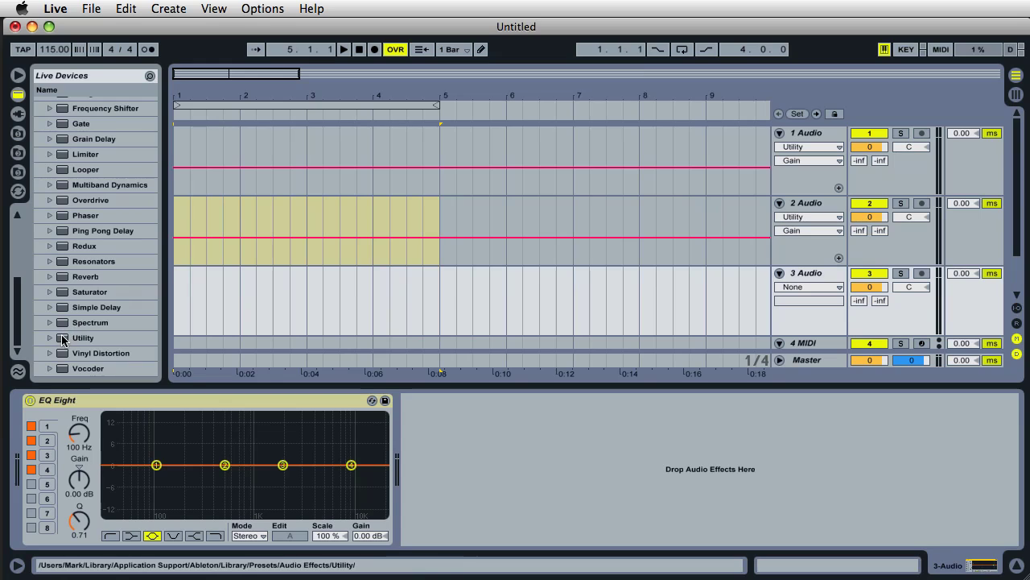
{"action": "left_click_drag", "start_coordinate": [68, 337], "coordinate": [19, 425]}
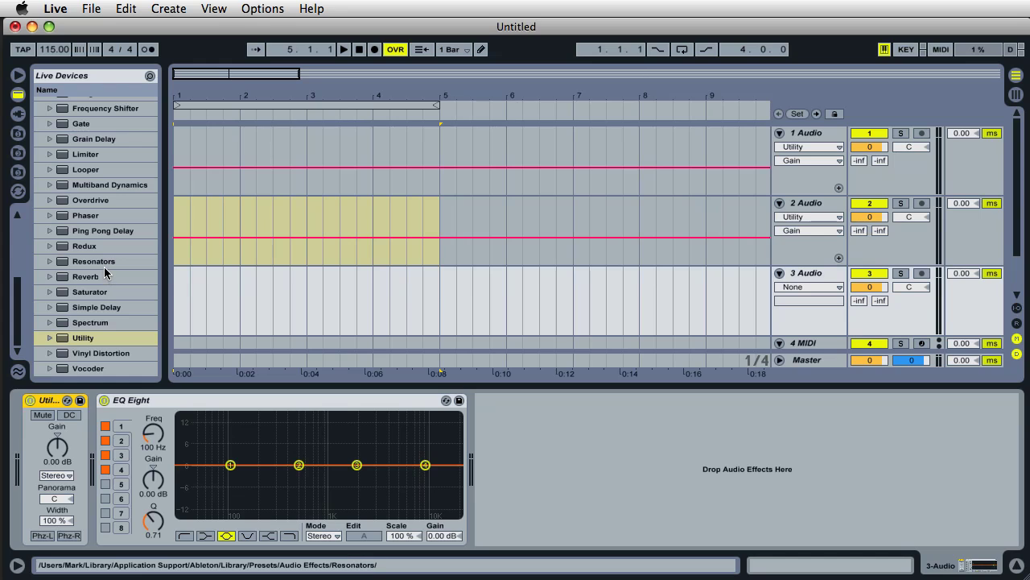
- Add a Compressor after EQ Eight on the 3 Audio track
{"action": "scroll", "coordinate": [104, 270], "scroll_direction": "up", "scroll_amount": 4}
{"action": "scroll", "coordinate": [103, 271], "scroll_direction": "up", "scroll_amount": 1}
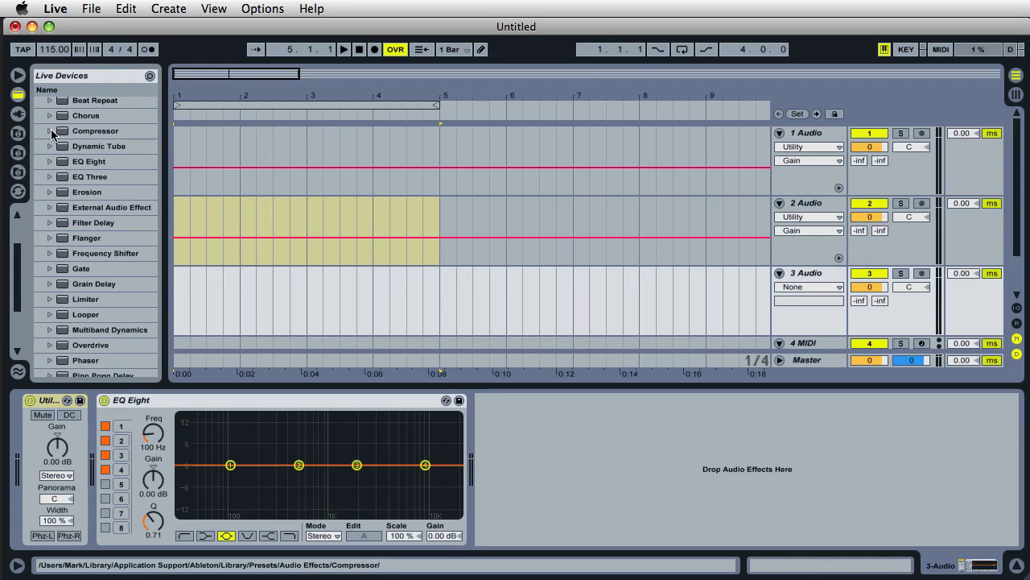
{"action": "left_click_drag", "start_coordinate": [52, 135], "coordinate": [488, 427]}
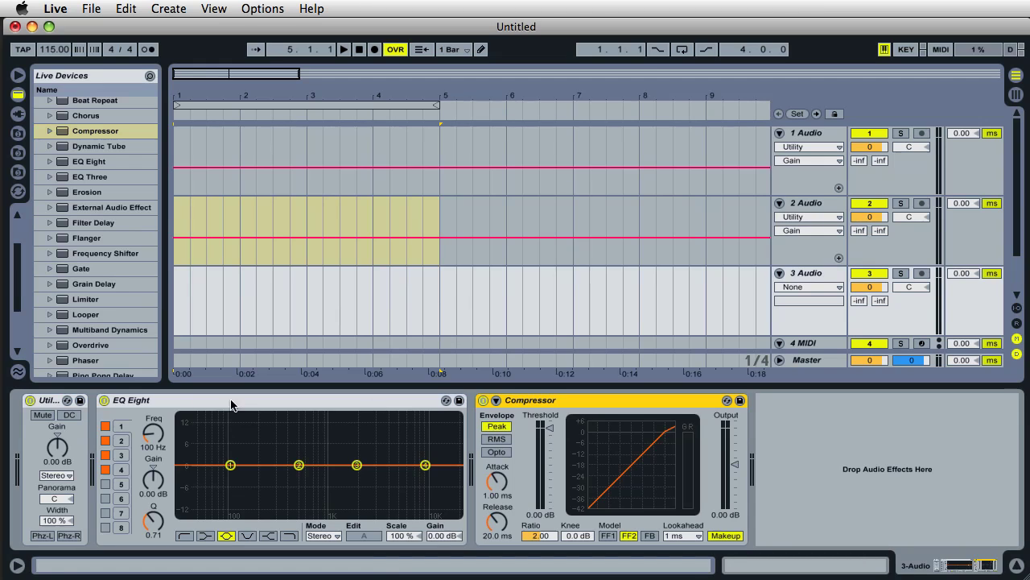
- Switch off the Compressor, EQ Eight and Utility devices
{"action": "left_click", "coordinate": [483, 401]}
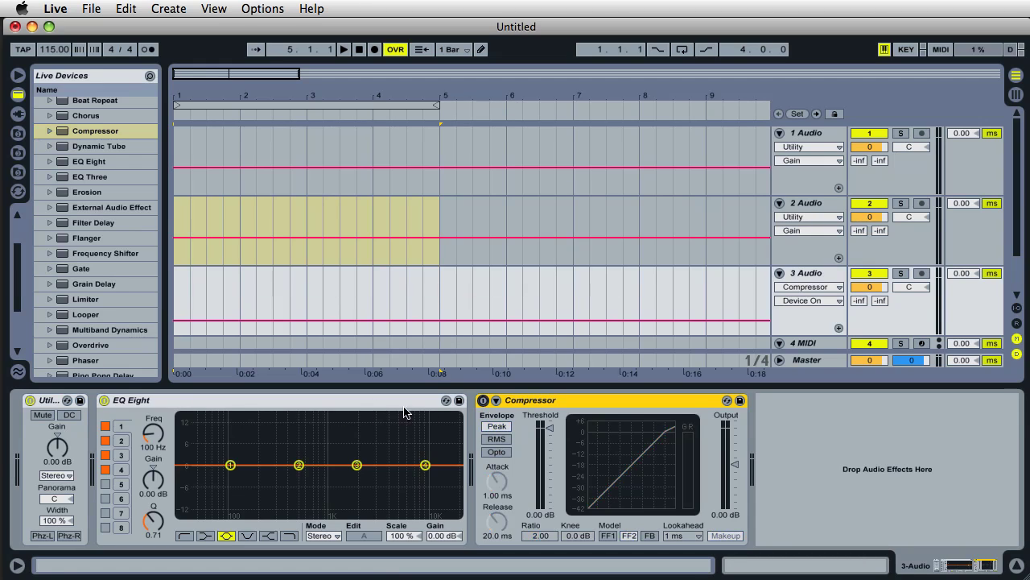
{"action": "left_click", "coordinate": [104, 400]}
{"action": "left_click", "coordinate": [30, 400]}
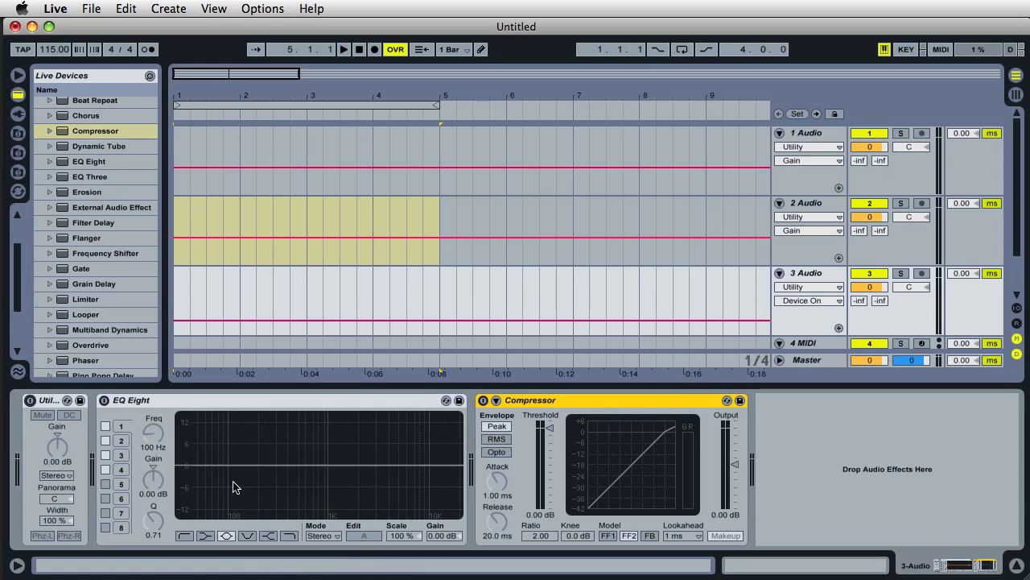
- Switch EQ Eight on 3 Audio back on, then hide the Detail View so the arrangement fills the window
{"action": "left_click", "coordinate": [809, 203]}
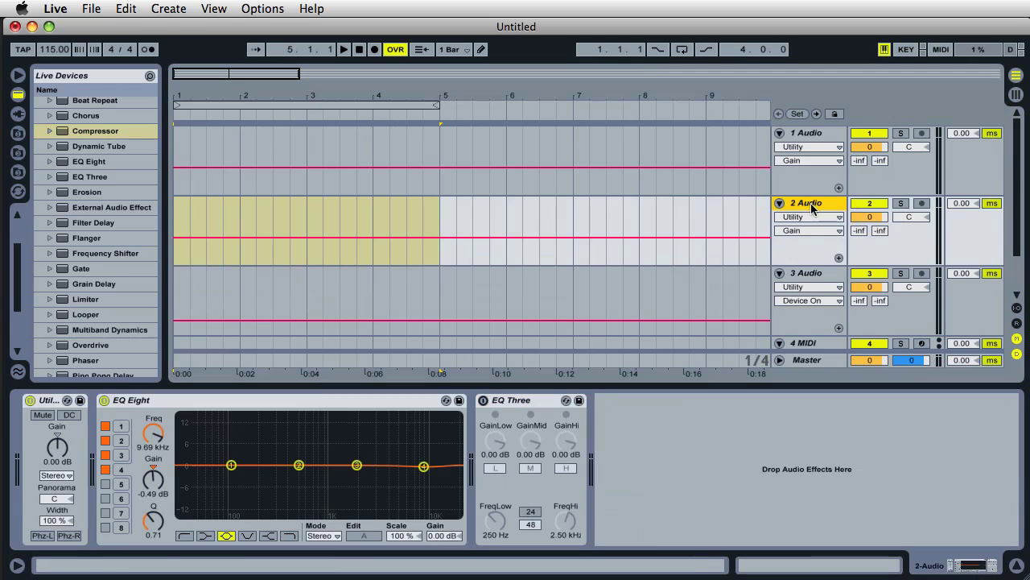
{"action": "left_click", "coordinate": [814, 273]}
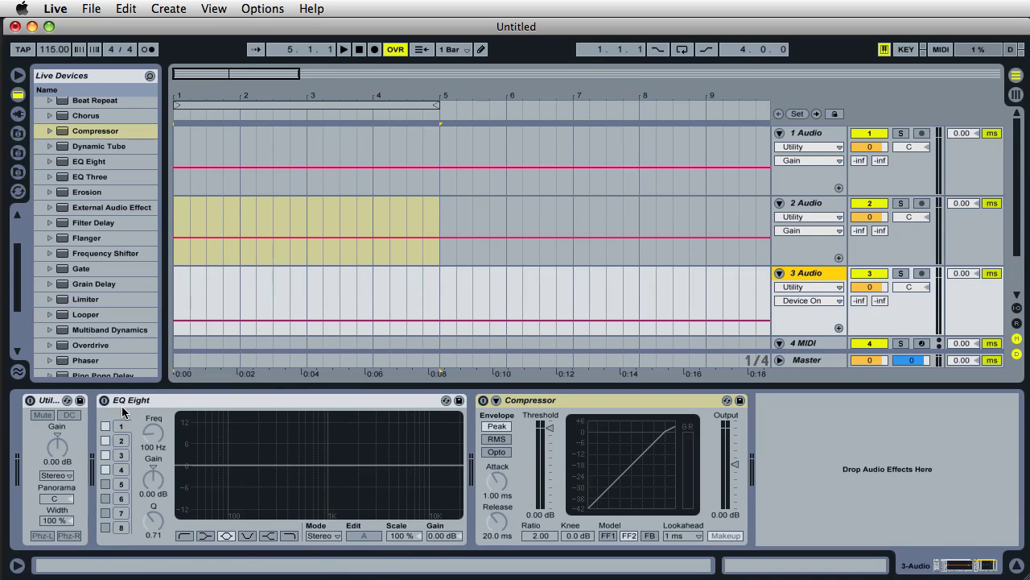
{"action": "left_click", "coordinate": [104, 407]}
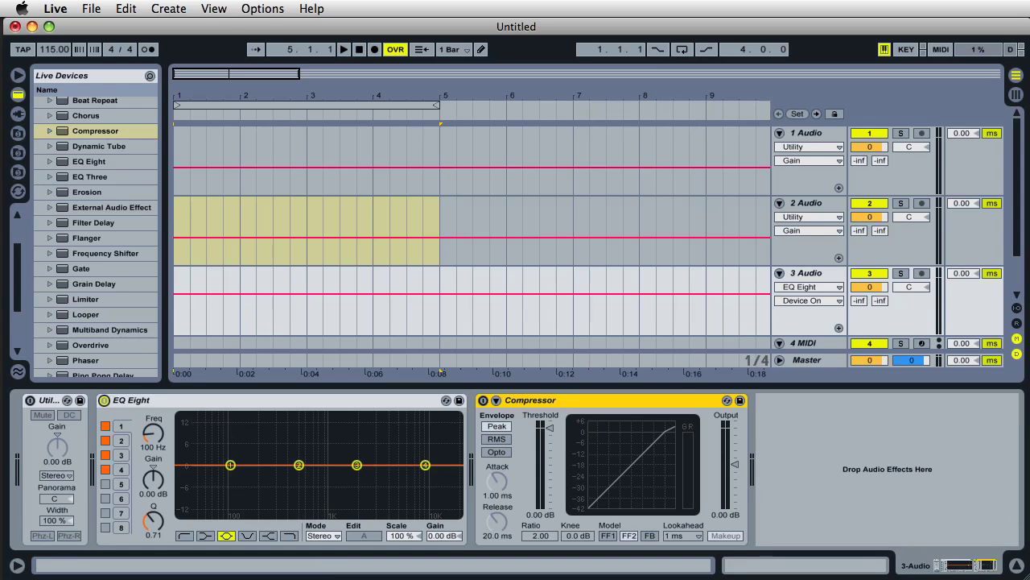
{"action": "left_click", "coordinate": [1017, 565]}
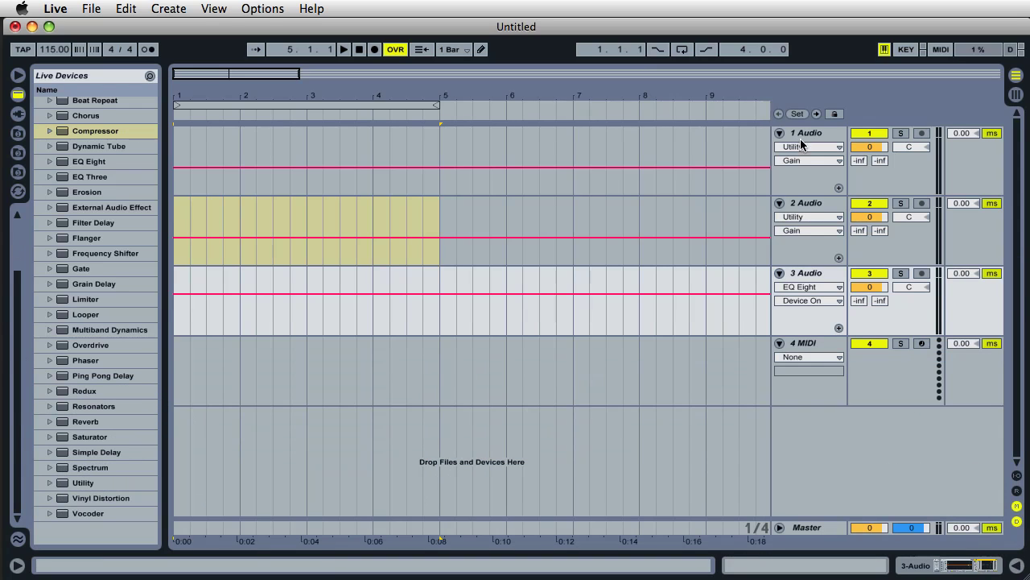